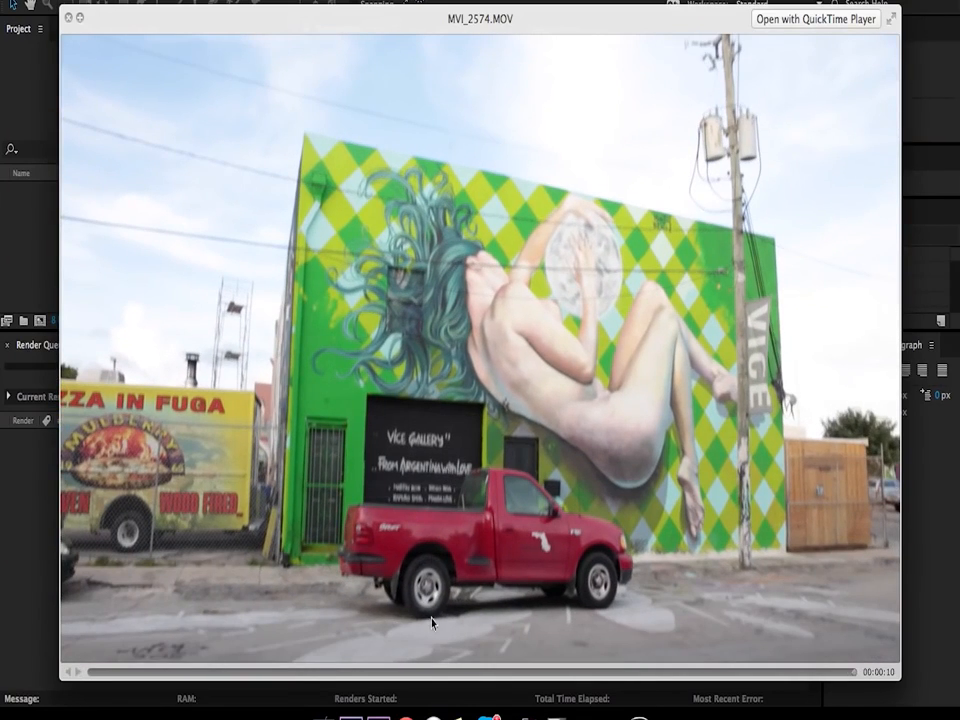
# Step: Check the MVI_2574.MOV clip, import it into the After Effects project, and create a composition from it
pyautogui.moveTo(413, 679); pyautogui.dragTo(722, 677)
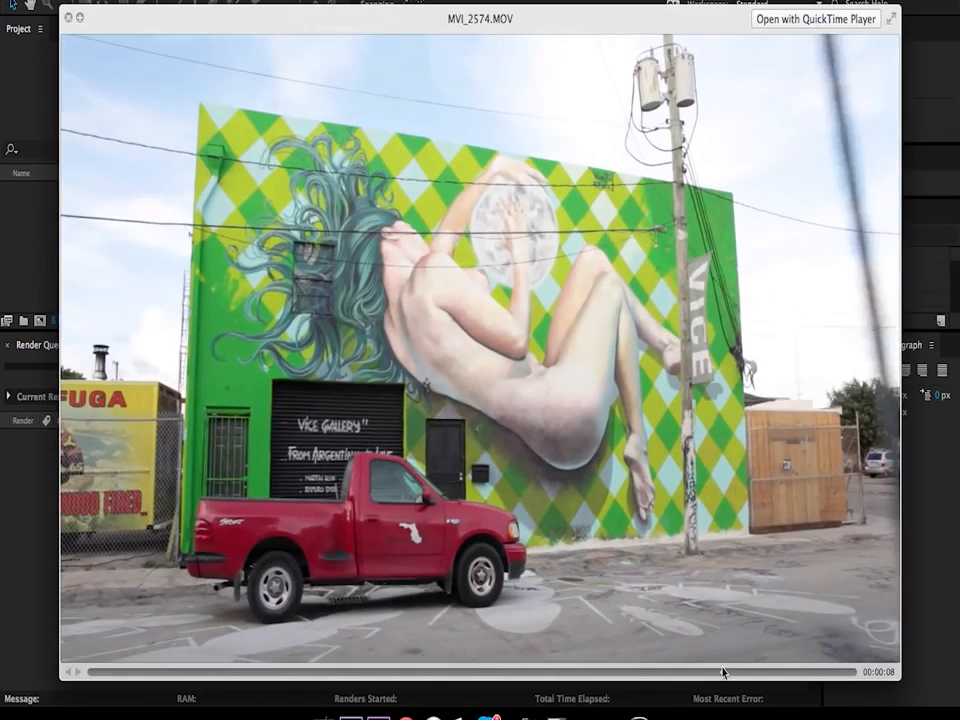
pyautogui.press('space')
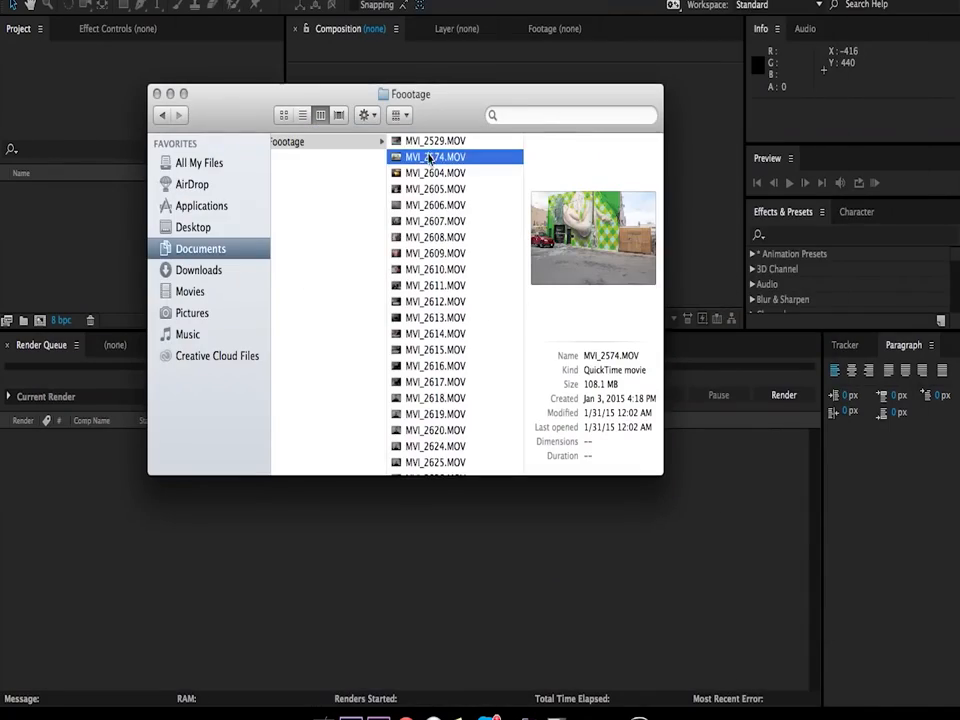
pyautogui.moveTo(431, 160); pyautogui.dragTo(40, 98)
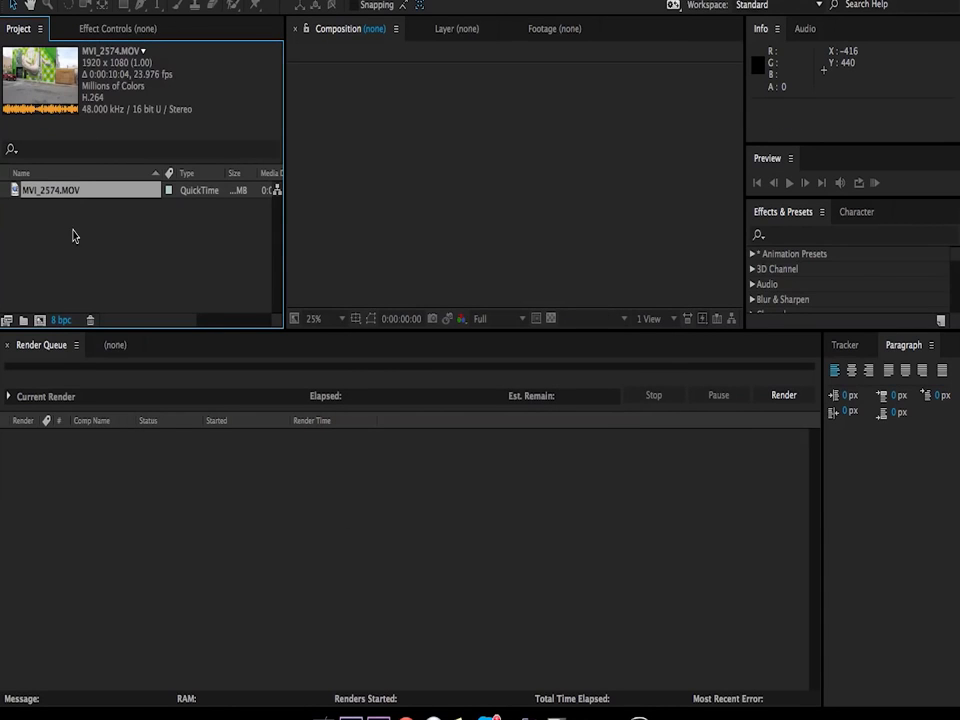
pyautogui.moveTo(46, 198); pyautogui.dragTo(40, 321)
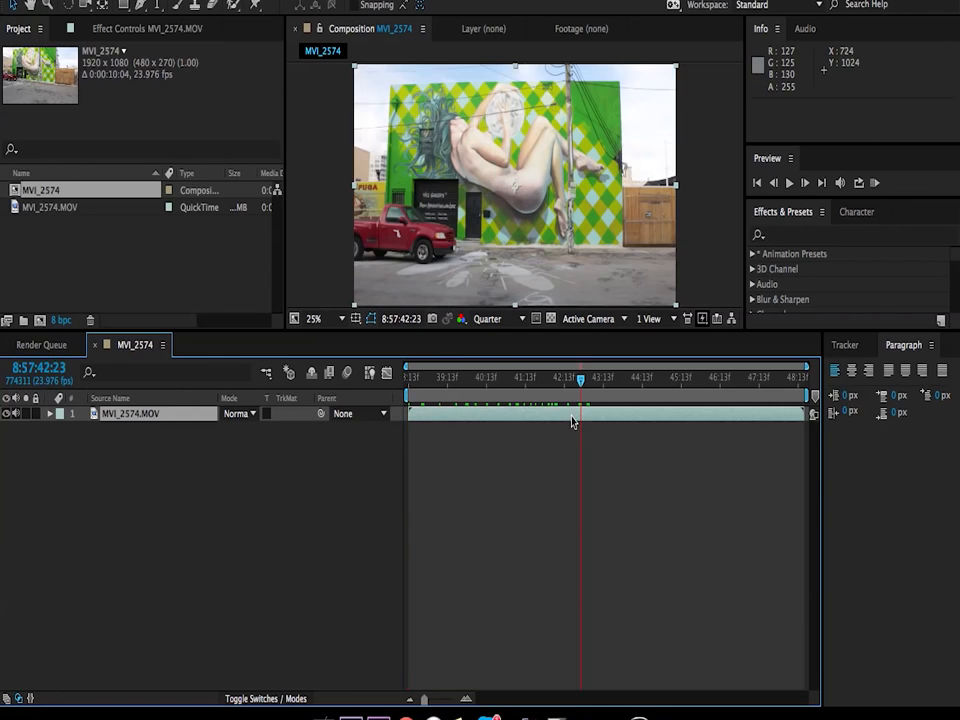
# Step: Set the MVI_2574.MOV layer's In point to source time 8:57:42:23 and trim the composition to a work area ending at 8:57:43:22
pyautogui.doubleClick(572, 422)
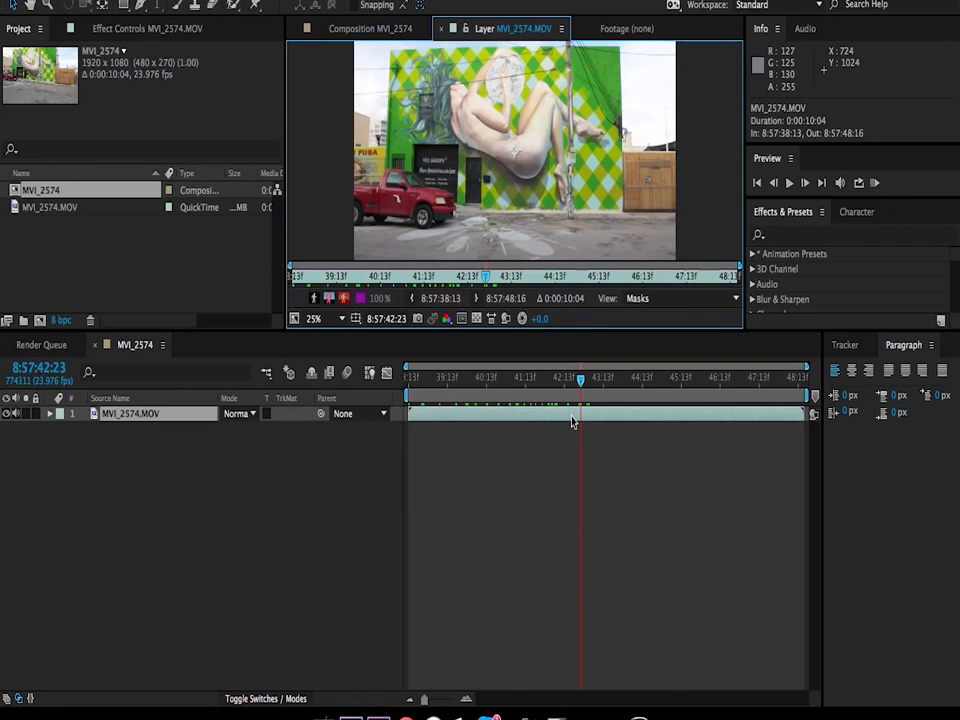
pyautogui.click(412, 303)
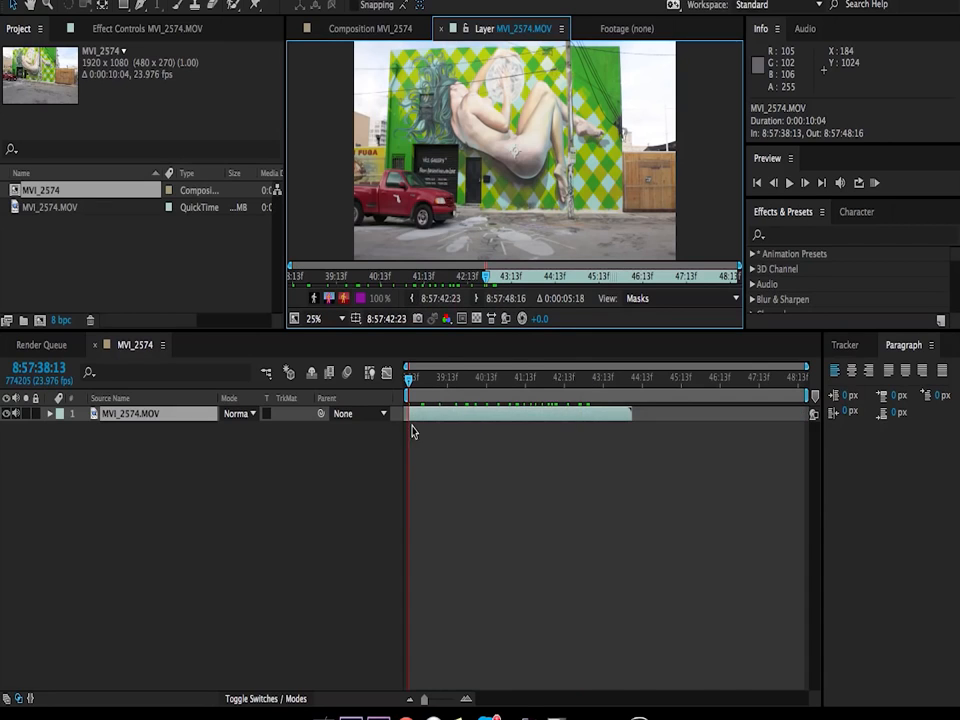
pyautogui.click(565, 379)
pyautogui.moveTo(657, 376); pyautogui.dragTo(632, 383)
pyautogui.moveTo(808, 396); pyautogui.dragTo(623, 402)
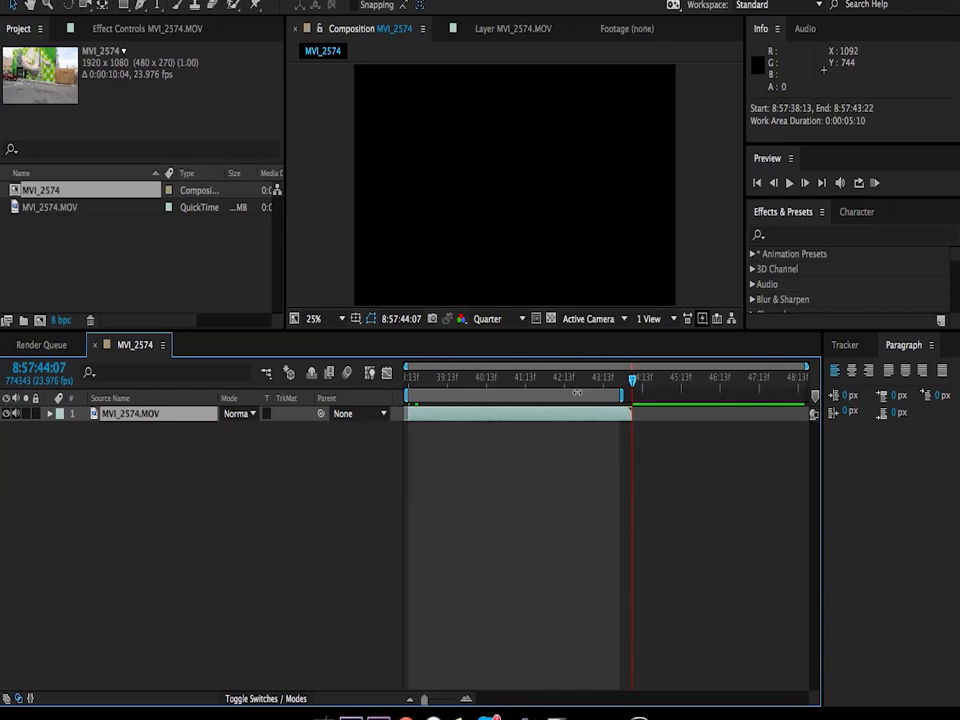
pyautogui.rightClick(577, 392)
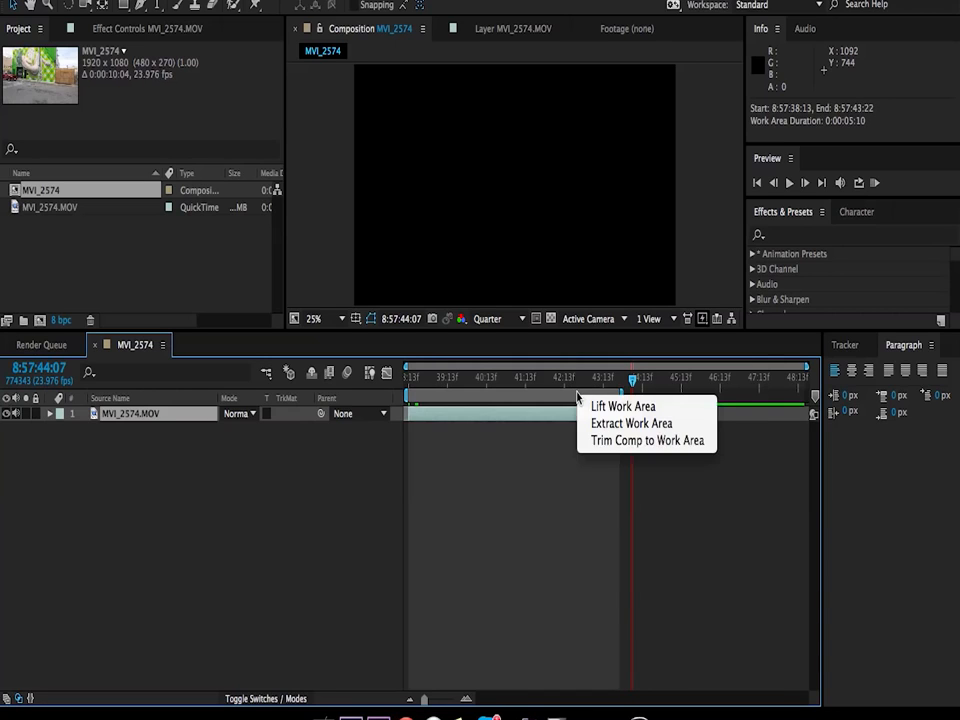
pyautogui.click(603, 441)
# Step: Run Track Camera on the MVI_2574.MOV layer to analyze and solve the shot's camera movement
pyautogui.moveTo(439, 378); pyautogui.dragTo(603, 365)
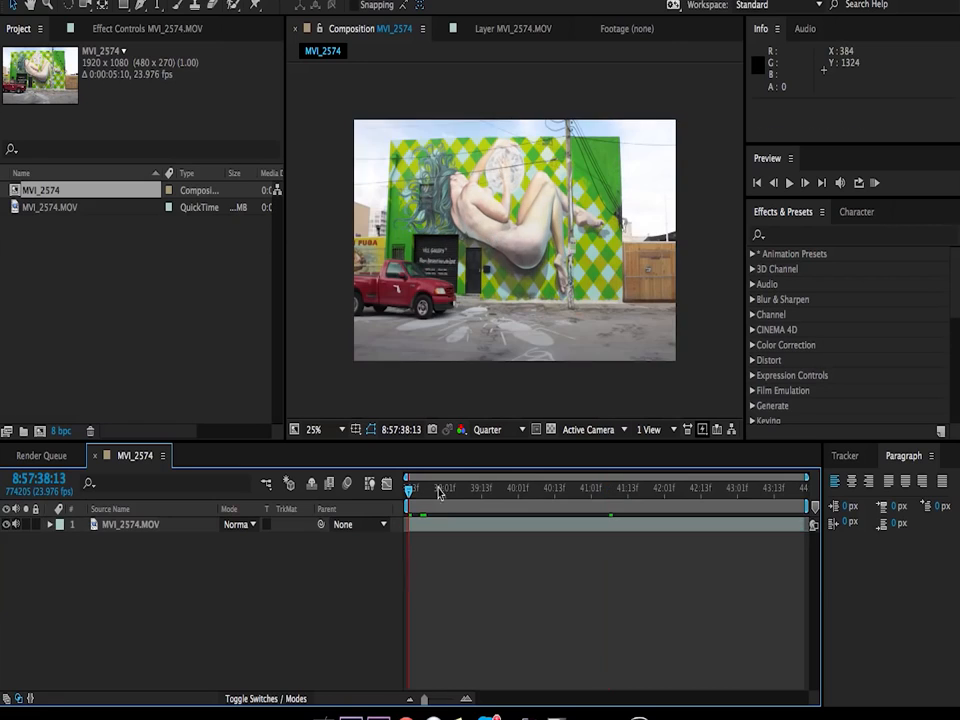
pyautogui.click(437, 524)
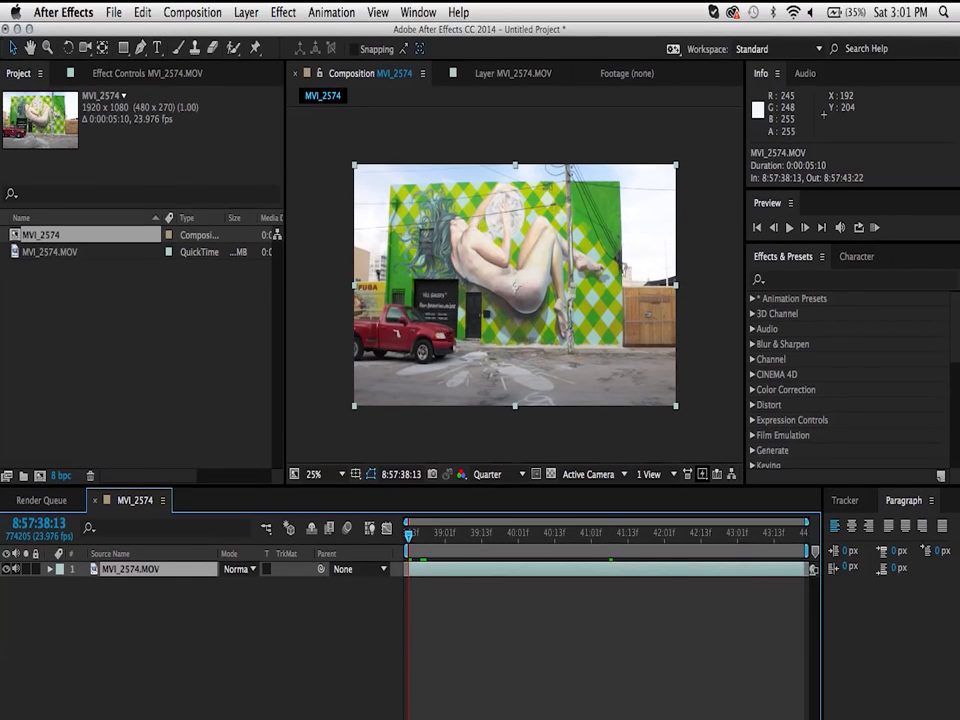
pyautogui.click(330, 12)
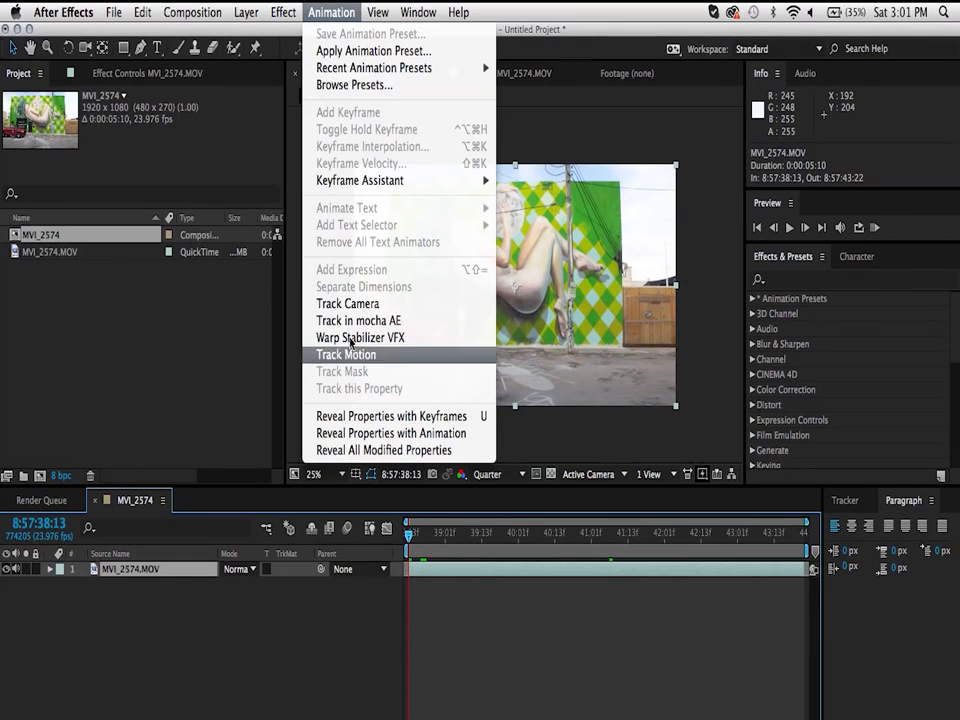
pyautogui.click(350, 304)
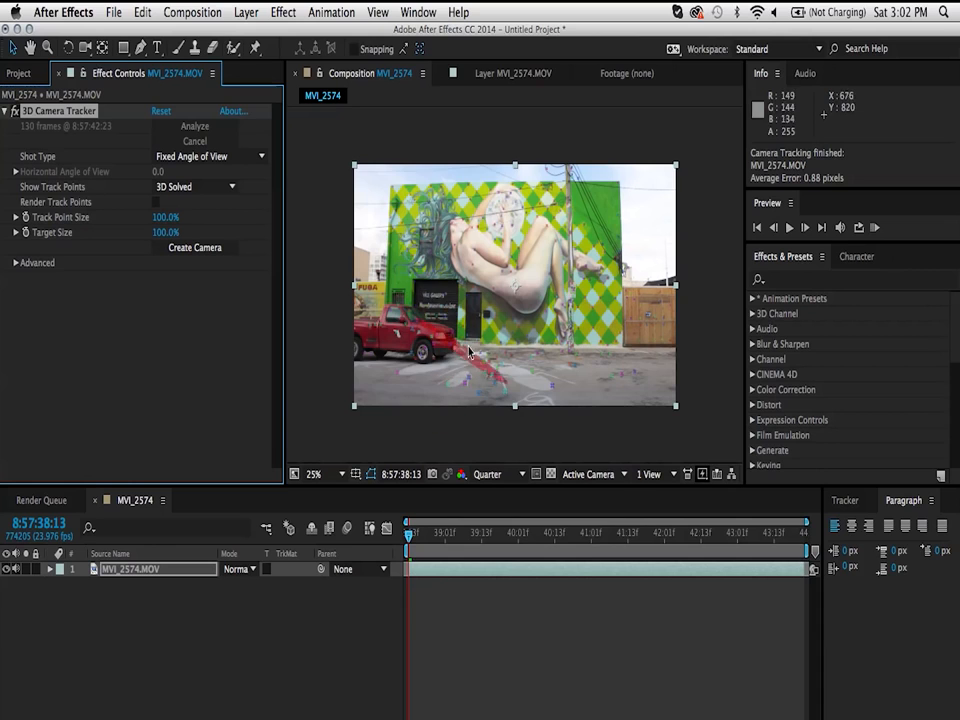
# Step: Create a solid and camera from the track points on the pavement in front of the mural at 8:57:38:13
pyautogui.moveTo(413, 540); pyautogui.dragTo(643, 540)
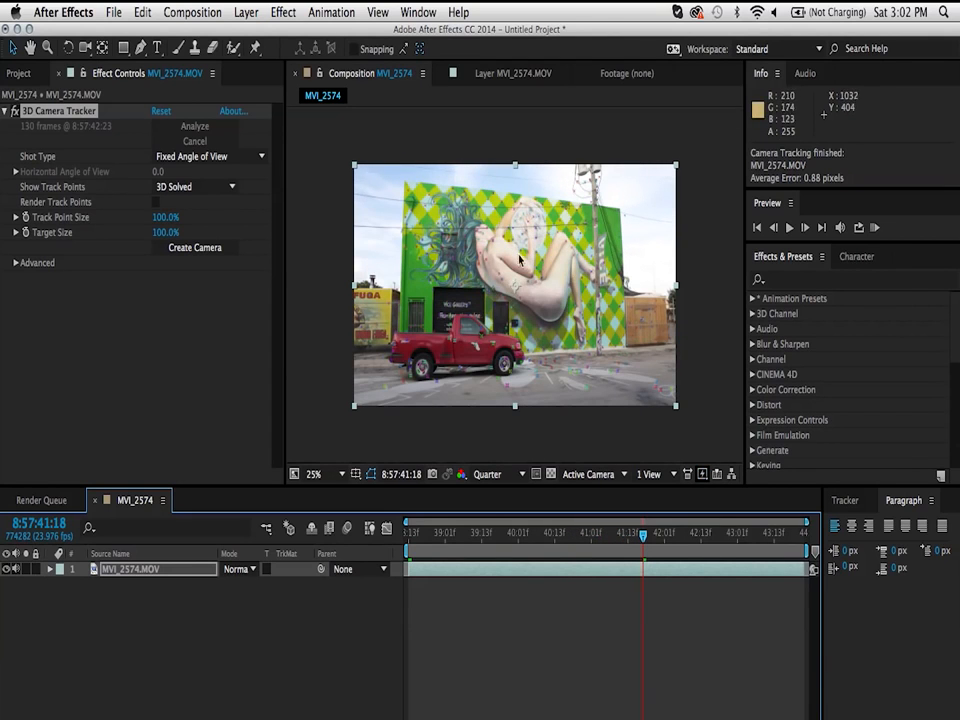
pyautogui.moveTo(508, 531); pyautogui.dragTo(403, 534)
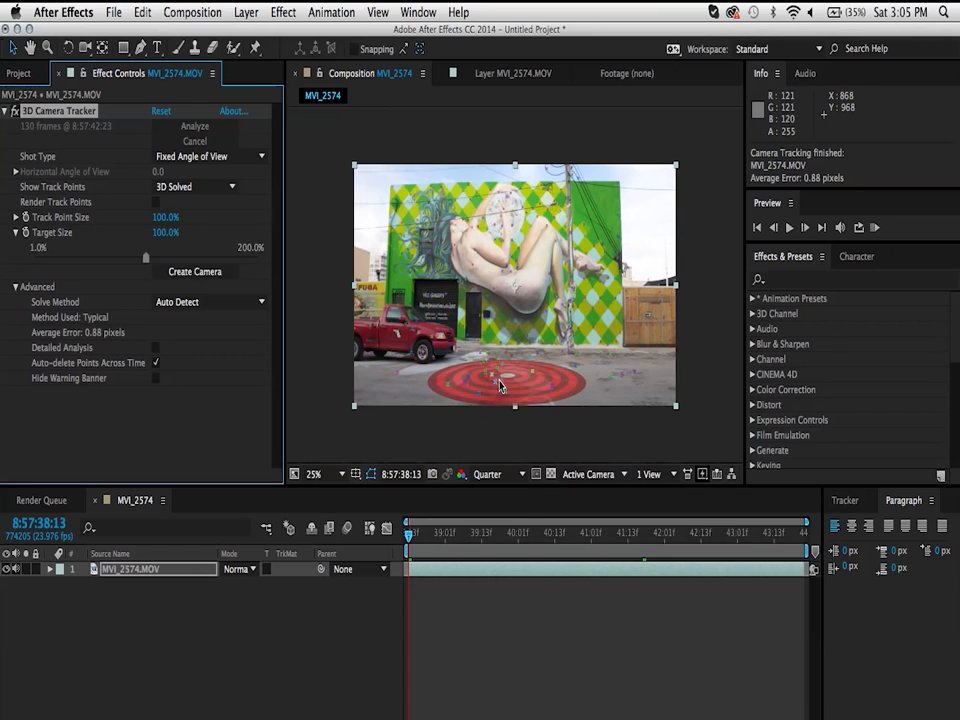
pyautogui.click(501, 387)
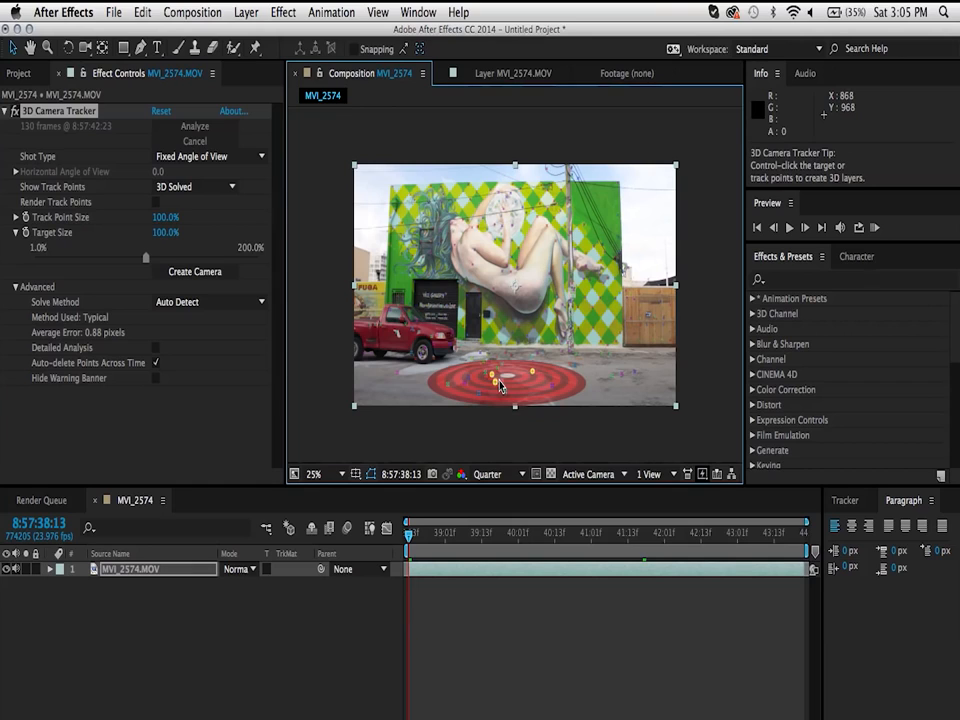
pyautogui.rightClick(500, 387)
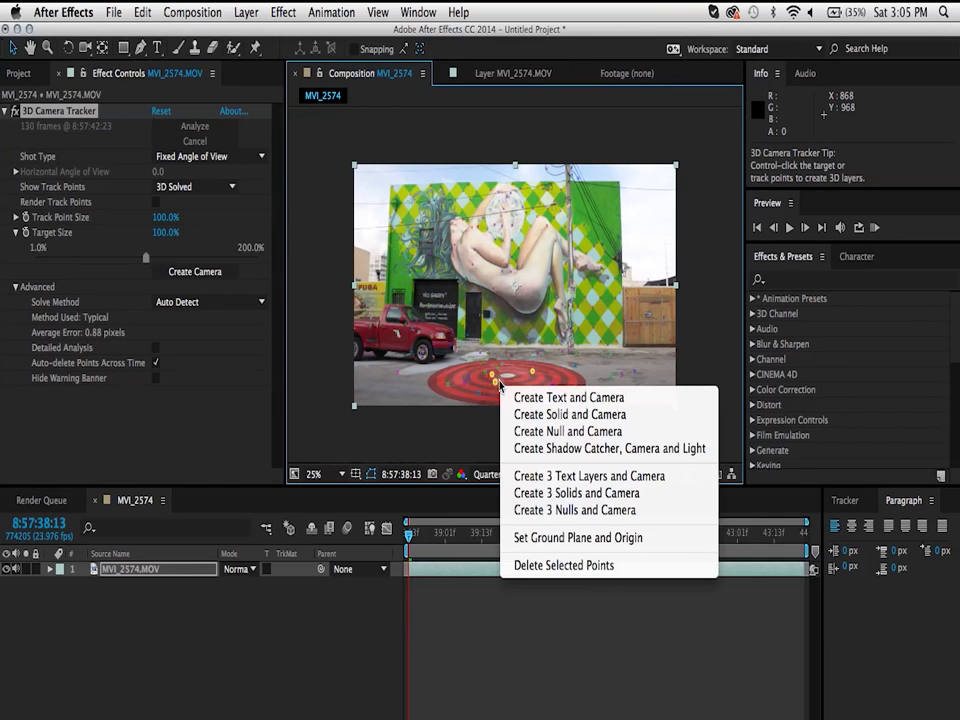
pyautogui.click(591, 419)
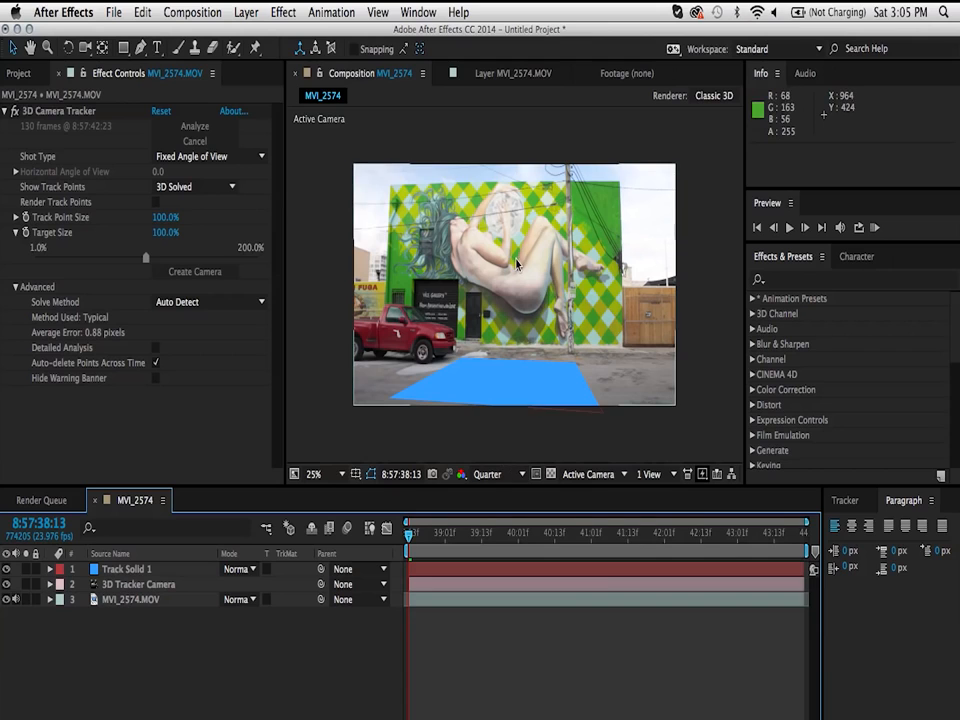
# Step: Examine the tracker camera's movement around the solid over time from the Top view
pyautogui.click(602, 475)
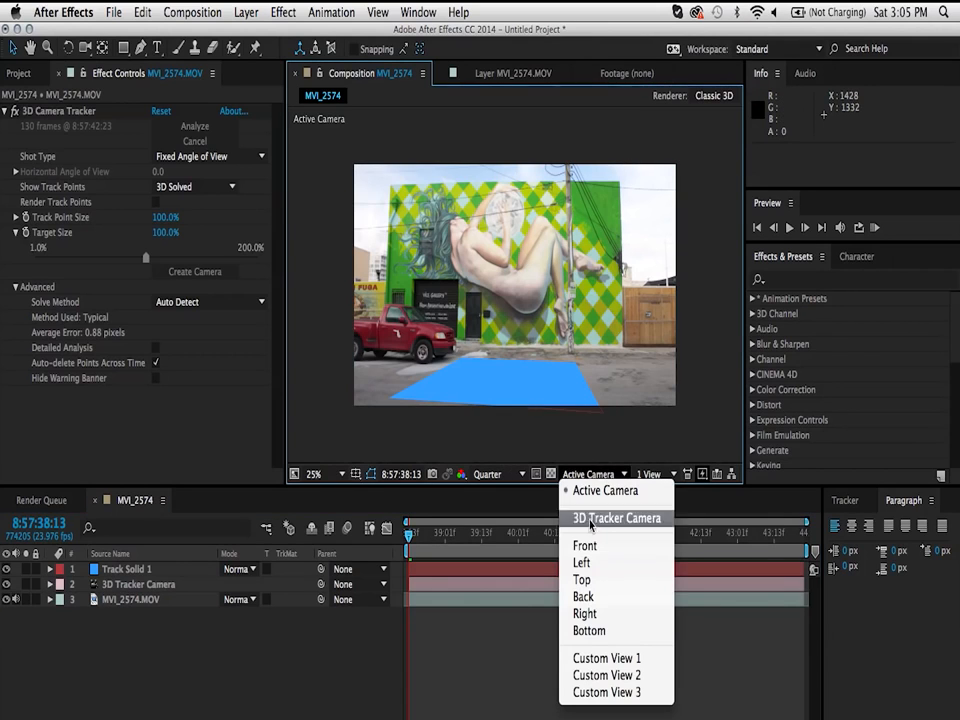
pyautogui.click(583, 580)
pyautogui.scroll(-2, 471, 229)
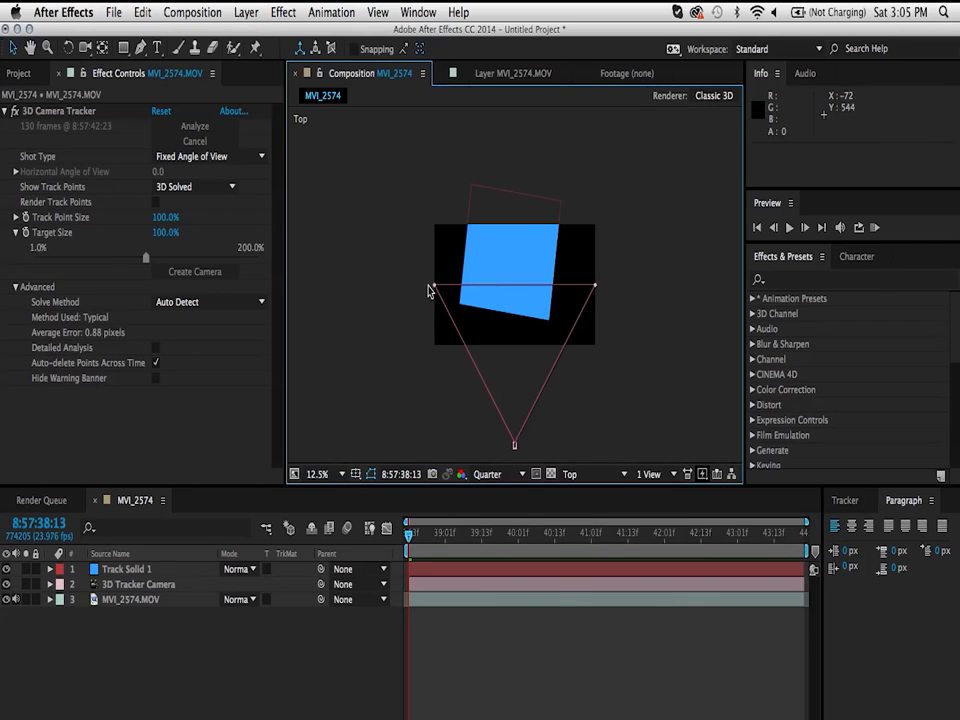
pyautogui.moveTo(410, 531); pyautogui.dragTo(580, 538)
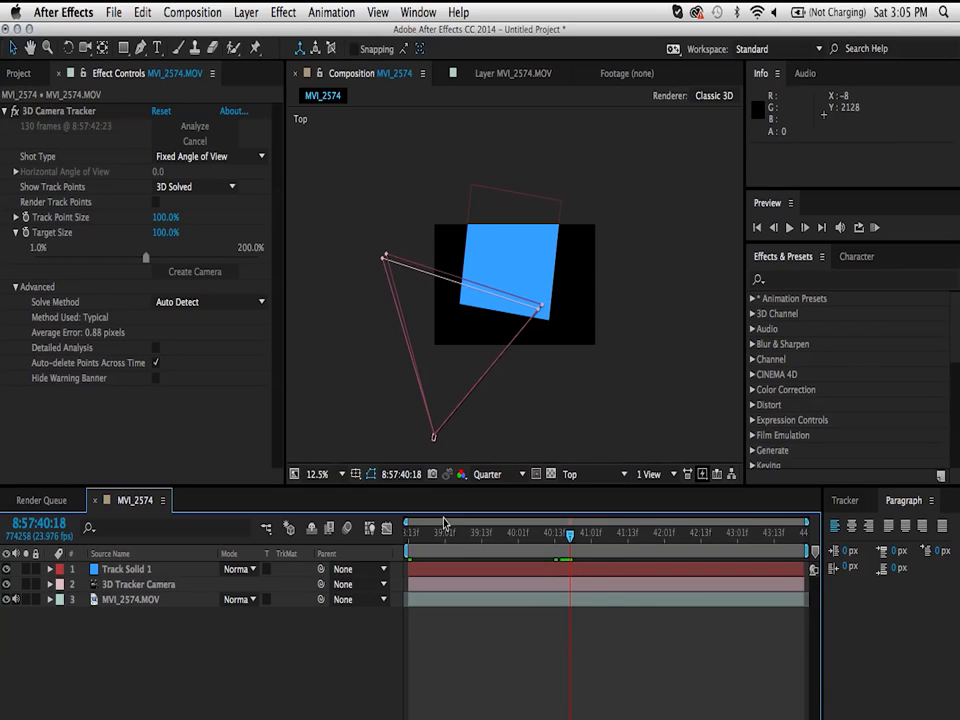
pyautogui.moveTo(422, 534); pyautogui.dragTo(409, 534)
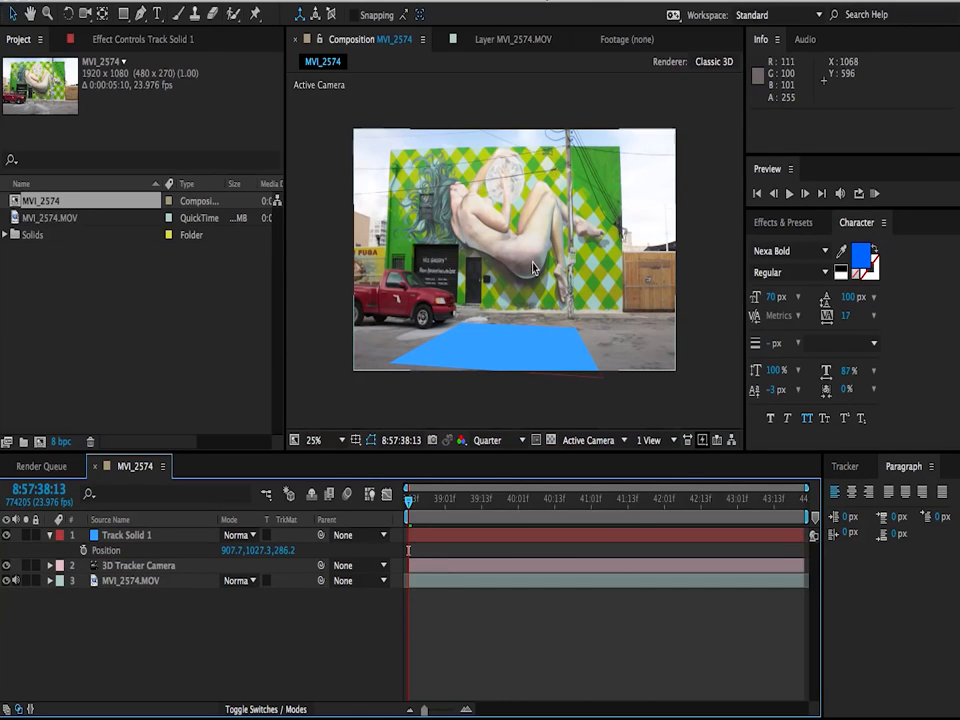
# Step: Select Track Solid 1 and toggle its visibility off and on to compare it with the pavement beneath
pyautogui.click(529, 354)
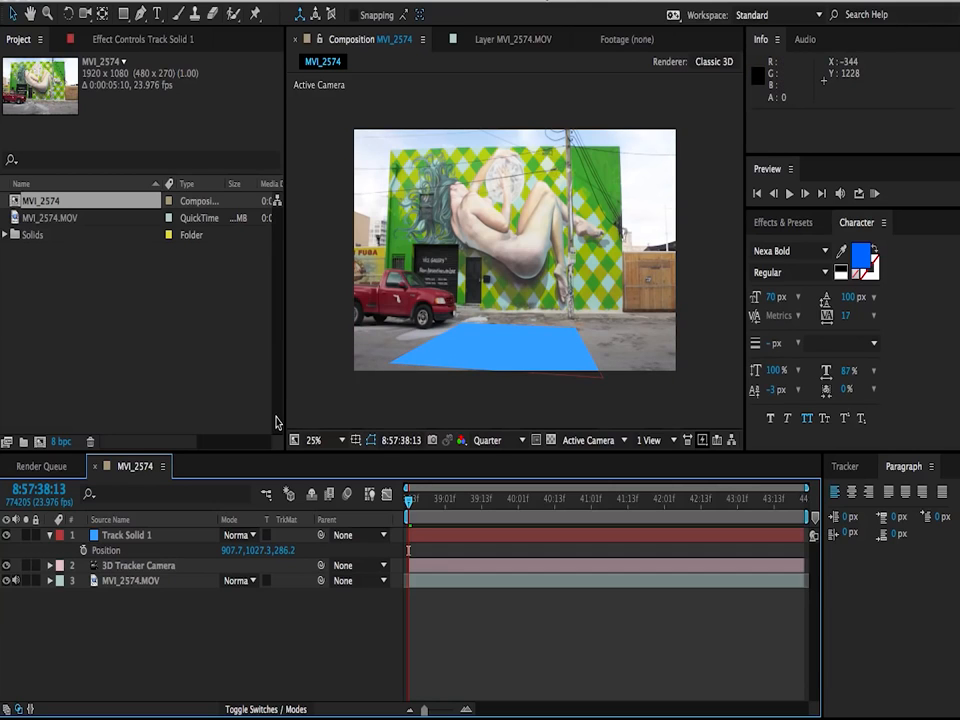
pyautogui.click(114, 538)
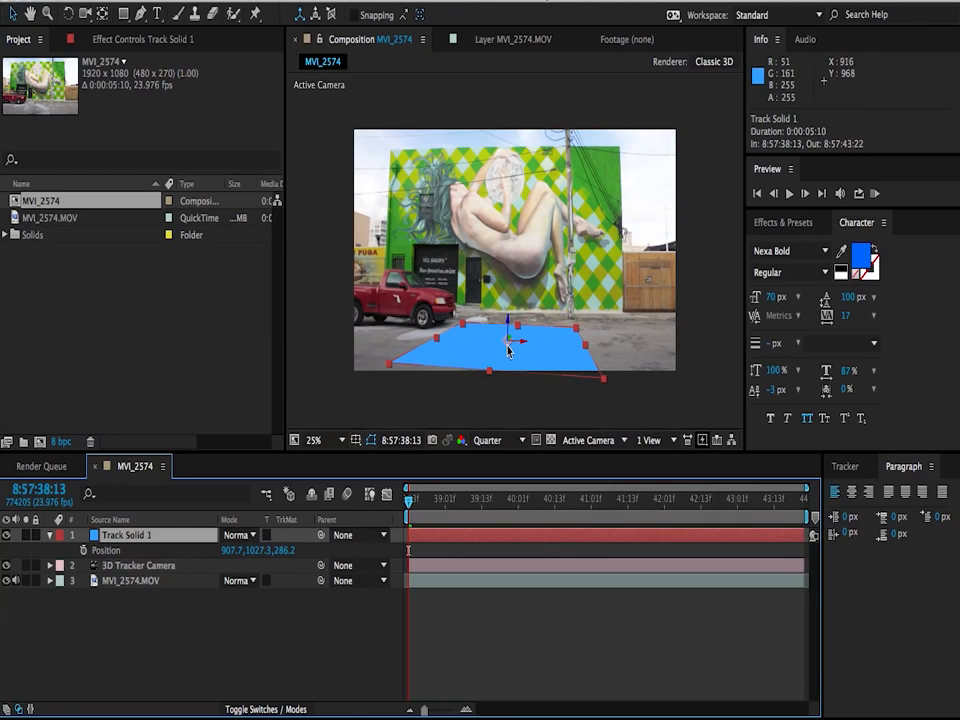
pyautogui.click(7, 537)
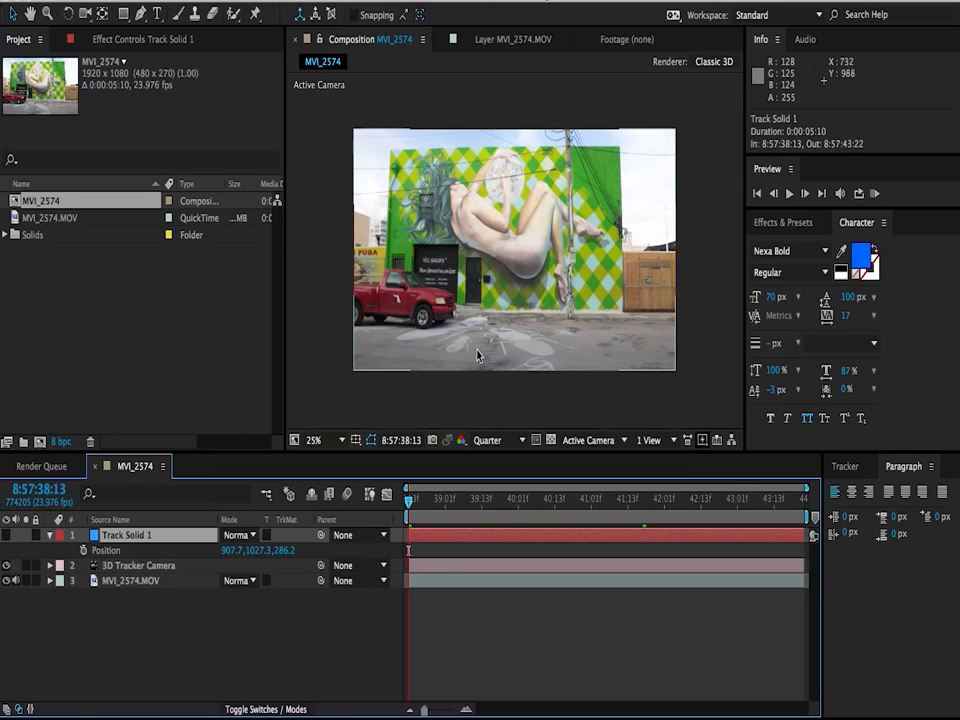
pyautogui.click(7, 536)
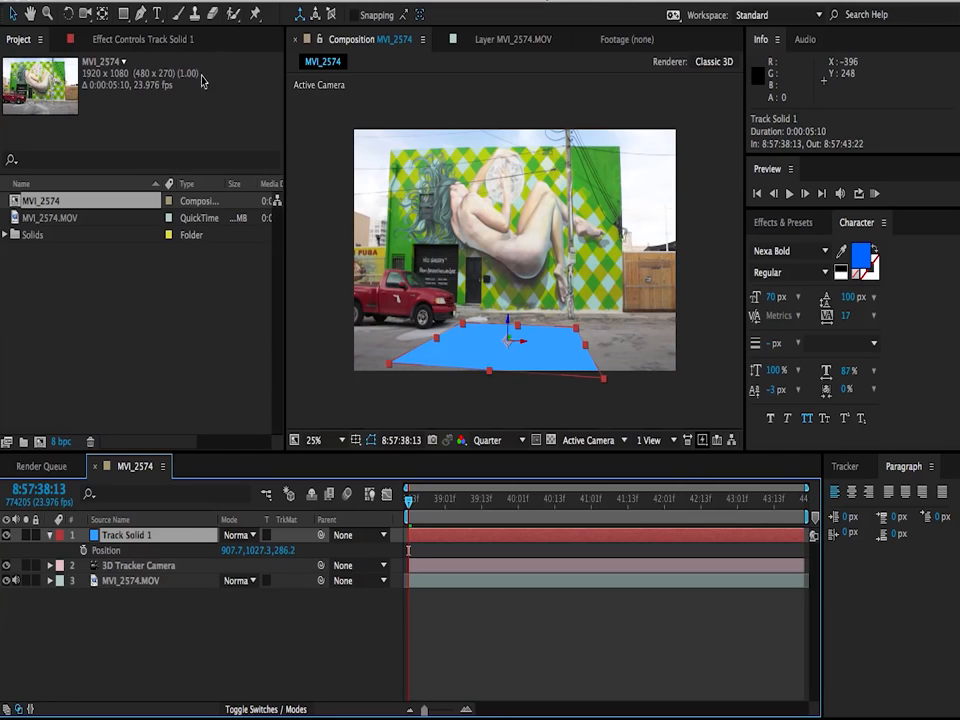
# Step: Rotate Track Solid 1 by about -8.3° around Z to square it with the building, and scale it to about 476% by 221%
pyautogui.click(68, 14)
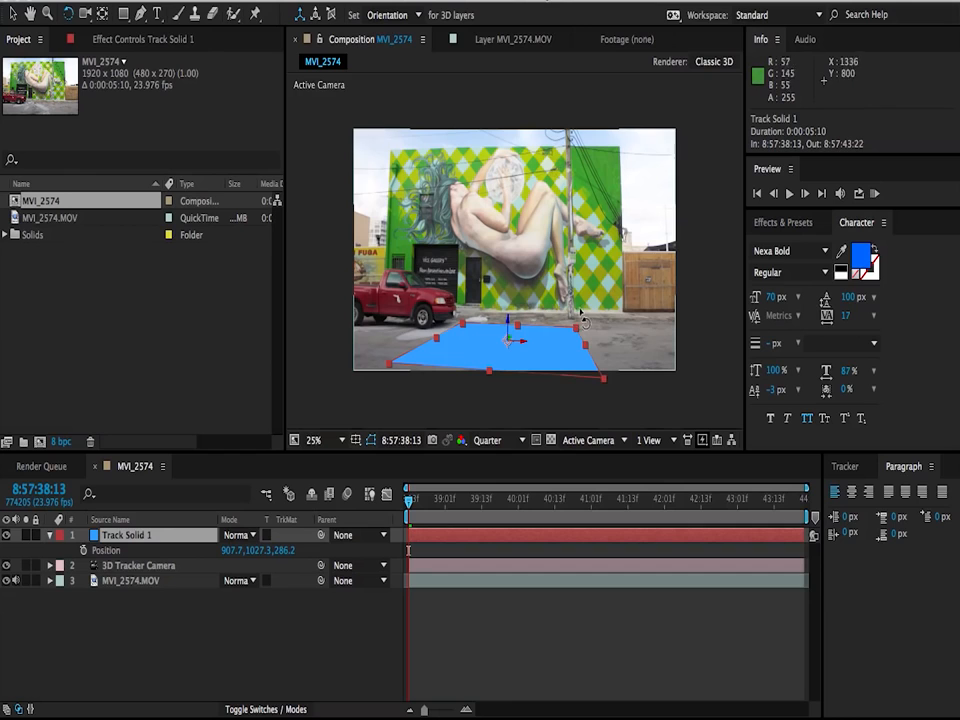
pyautogui.moveTo(573, 326); pyautogui.dragTo(507, 320)
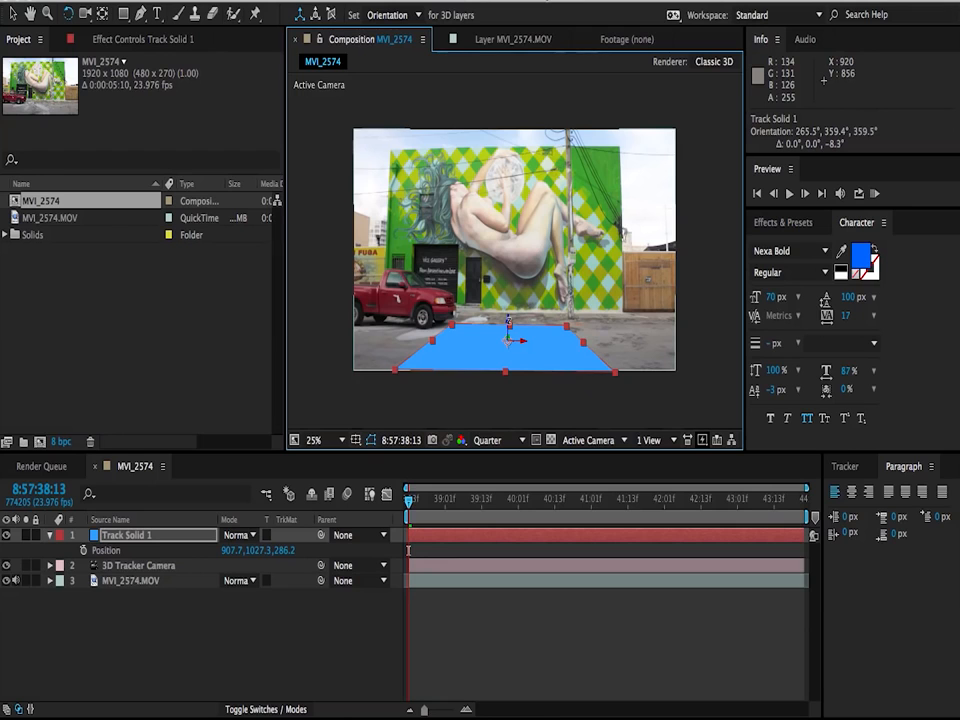
pyautogui.press('v')
pyautogui.moveTo(432, 341); pyautogui.dragTo(200, 366)
pyautogui.moveTo(508, 372); pyautogui.dragTo(496, 494)
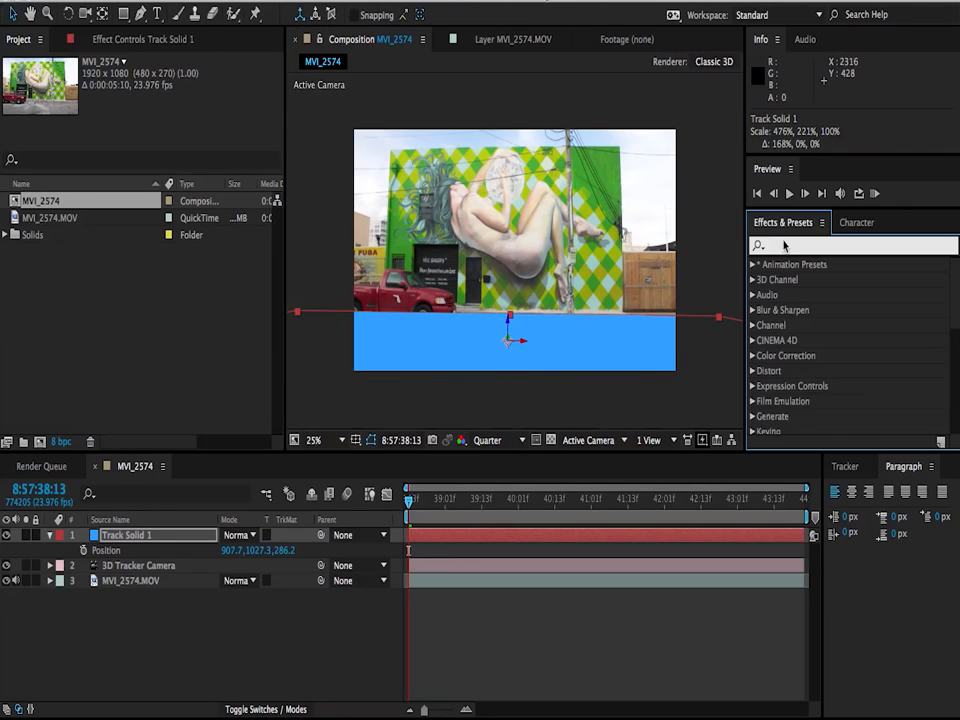
# Step: Find the Grid effect and apply it to Track Solid 1 with its default settings
pyautogui.write('grid')
pyautogui.moveTo(789, 355); pyautogui.dragTo(521, 543)
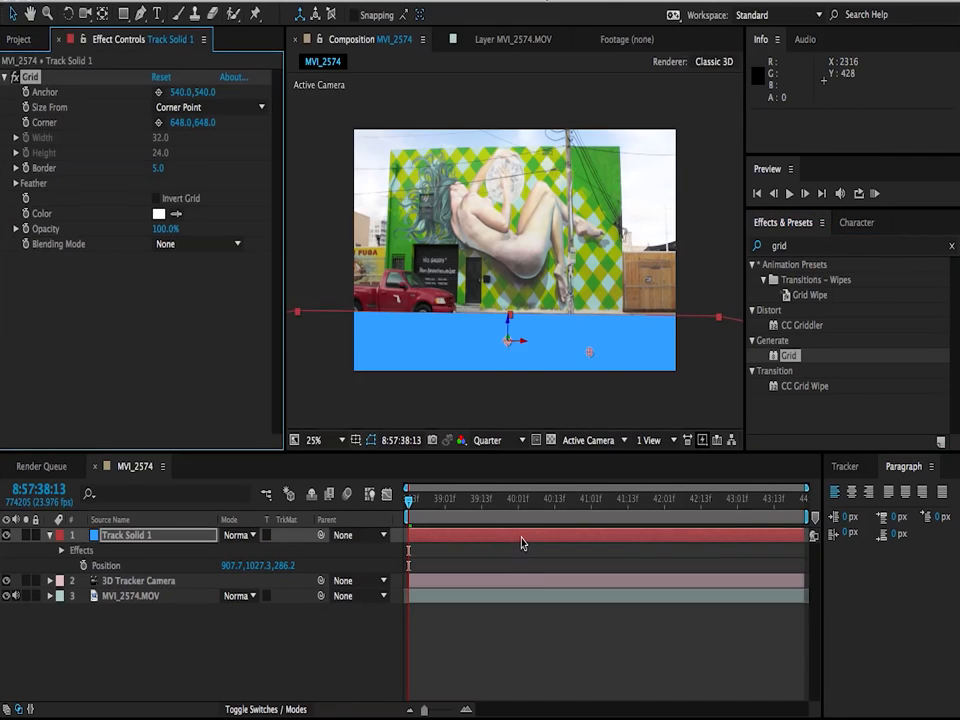
pyautogui.click(257, 651)
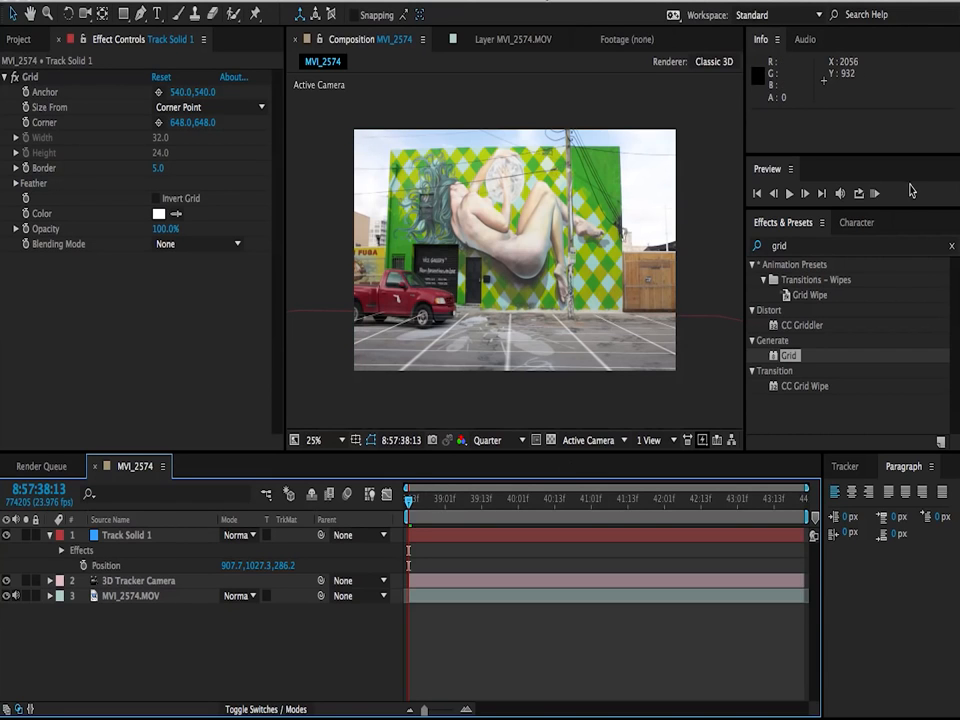
# Step: Play a RAM preview of the composition to check how the grid sticks to the ground
pyautogui.click(875, 194)
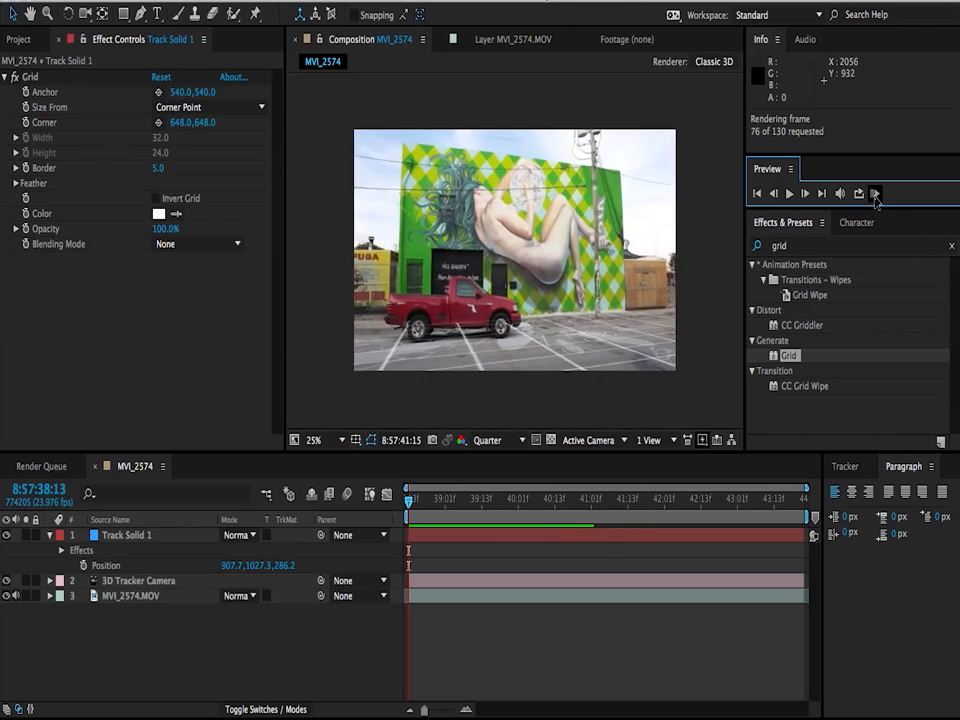
pyautogui.press('XF86AudioMute')
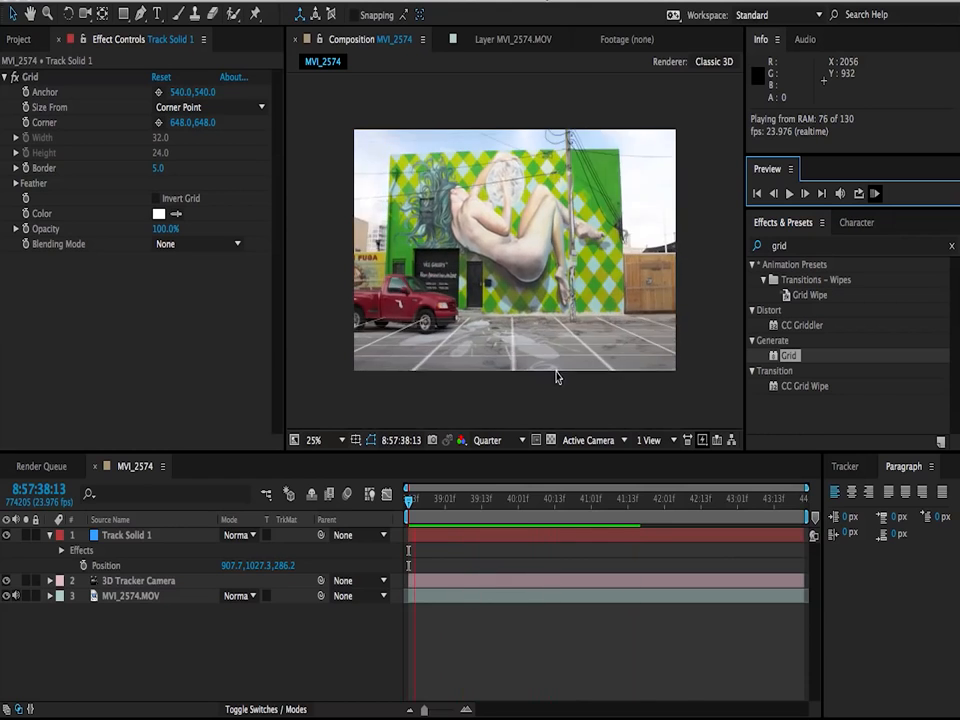
pyautogui.press('space')
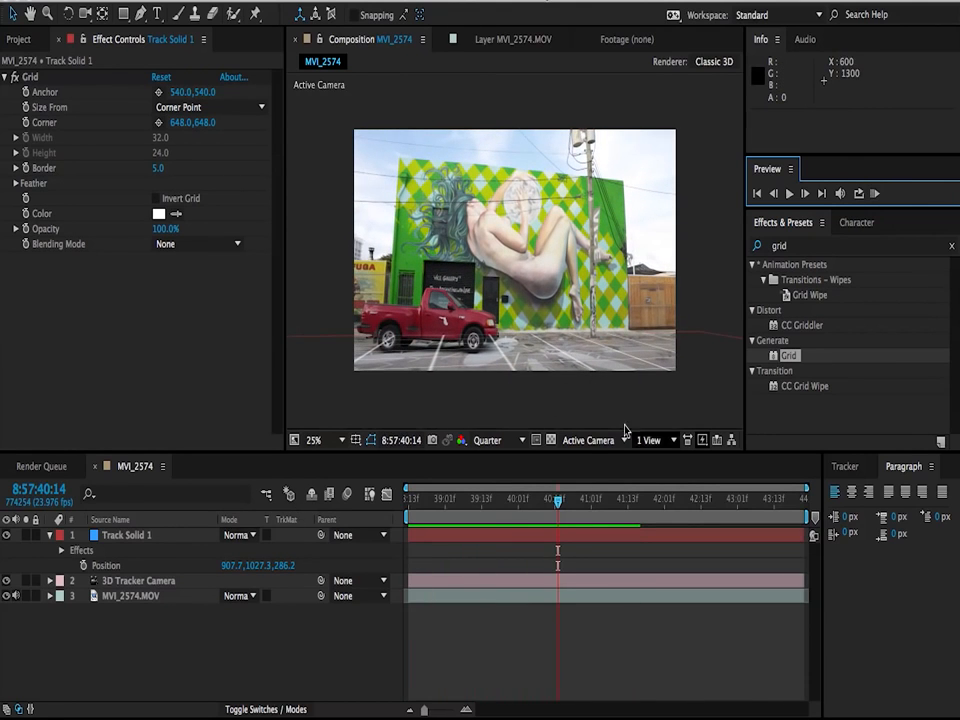
# Step: Add a text layer reading "Kriscoart Productions" and shift it horizontally to about X 608 so it sits across the mural
pyautogui.rightClick(148, 647)
pyautogui.moveTo(241, 535)
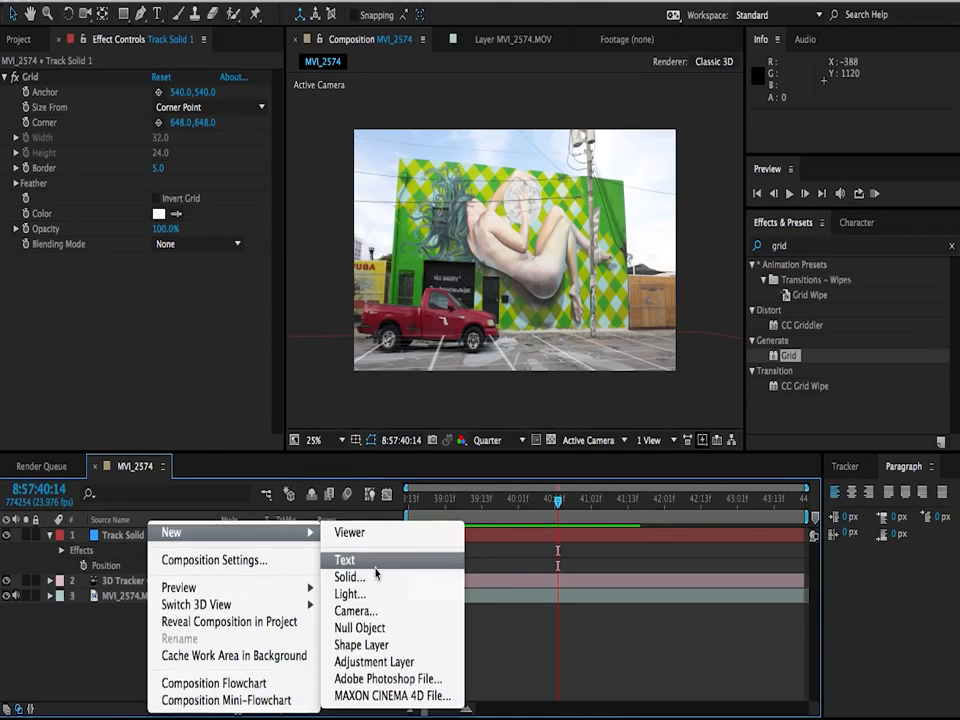
pyautogui.click(372, 562)
pyautogui.write('KRISCOA')
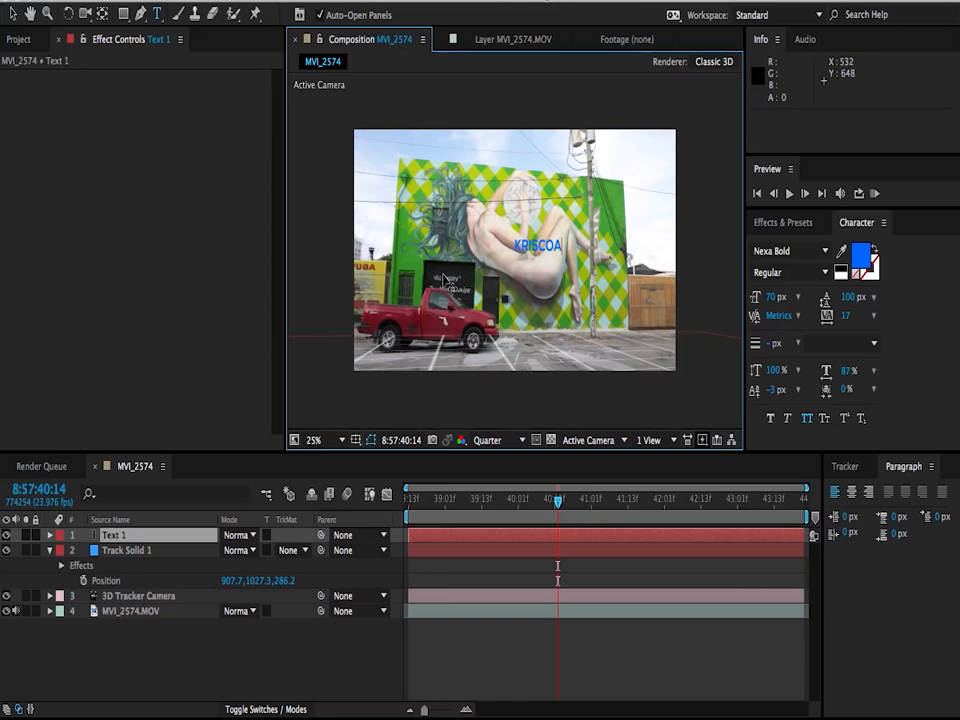
pyautogui.click(14, 15)
pyautogui.moveTo(520, 247); pyautogui.dragTo(461, 248)
# Step: Turn the Kriscoart Productions text into a 3D layer and play a RAM preview from the start of the composition
pyautogui.moveTo(419, 514)
pyautogui.mouseDown()
pyautogui.moveTo(549, 507)
pyautogui.moveTo(409, 505)
pyautogui.mouseUp()
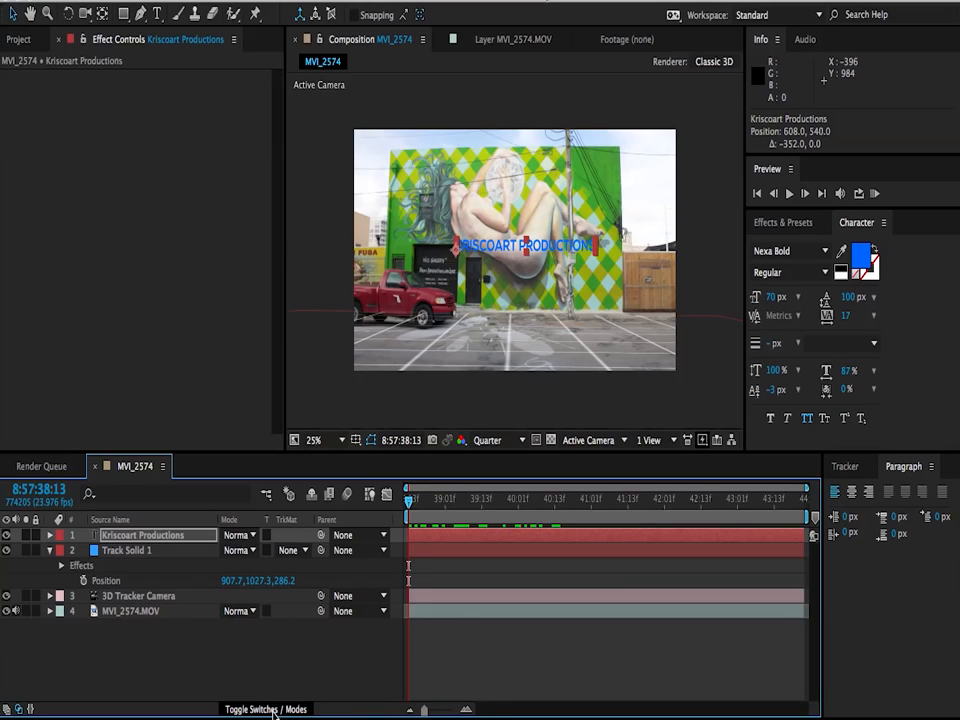
pyautogui.click(236, 707)
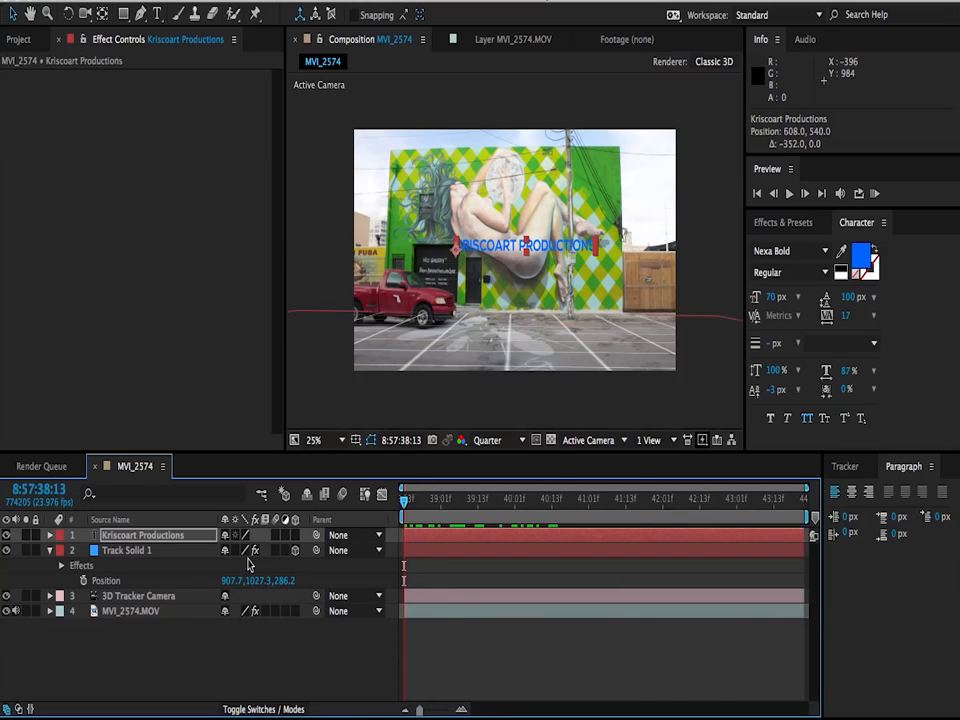
pyautogui.click(295, 536)
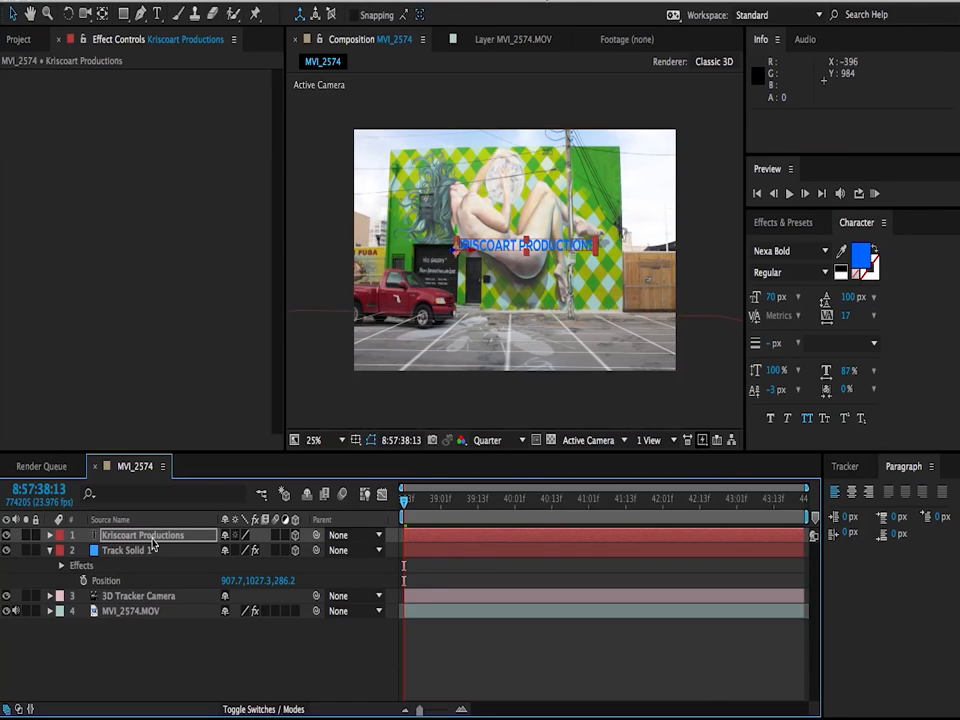
pyautogui.press('super+shift+a')
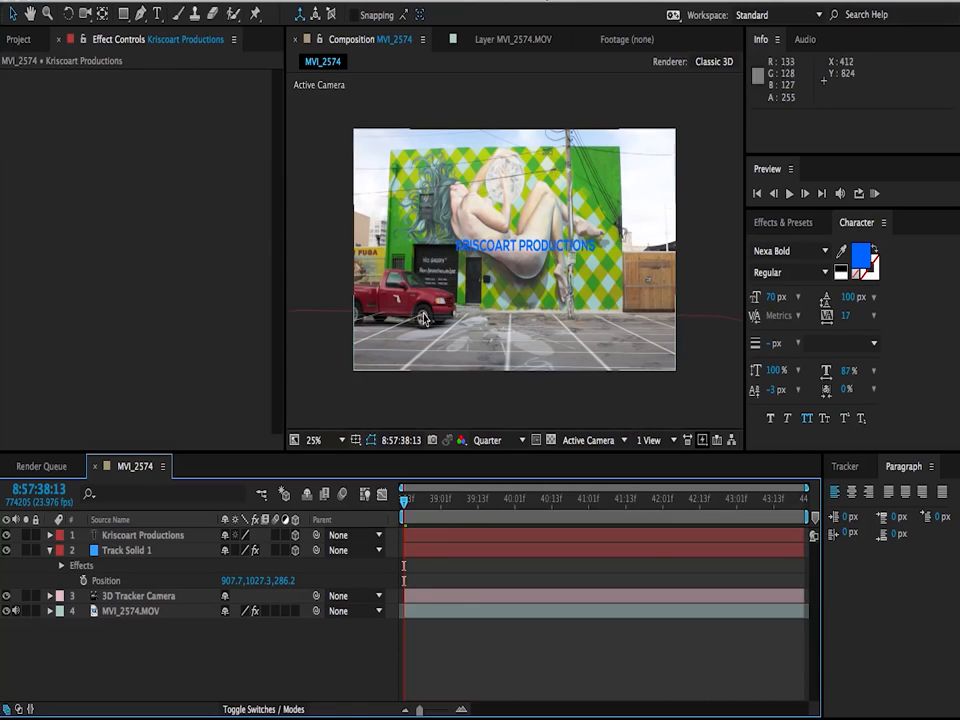
pyautogui.click(875, 194)
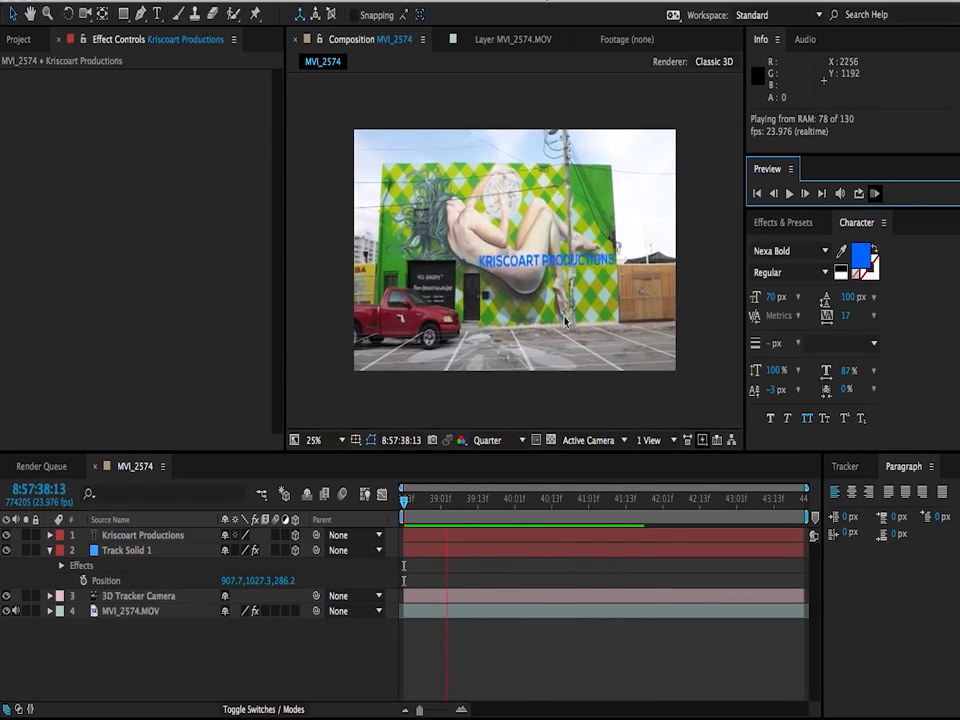
pyautogui.press('space')
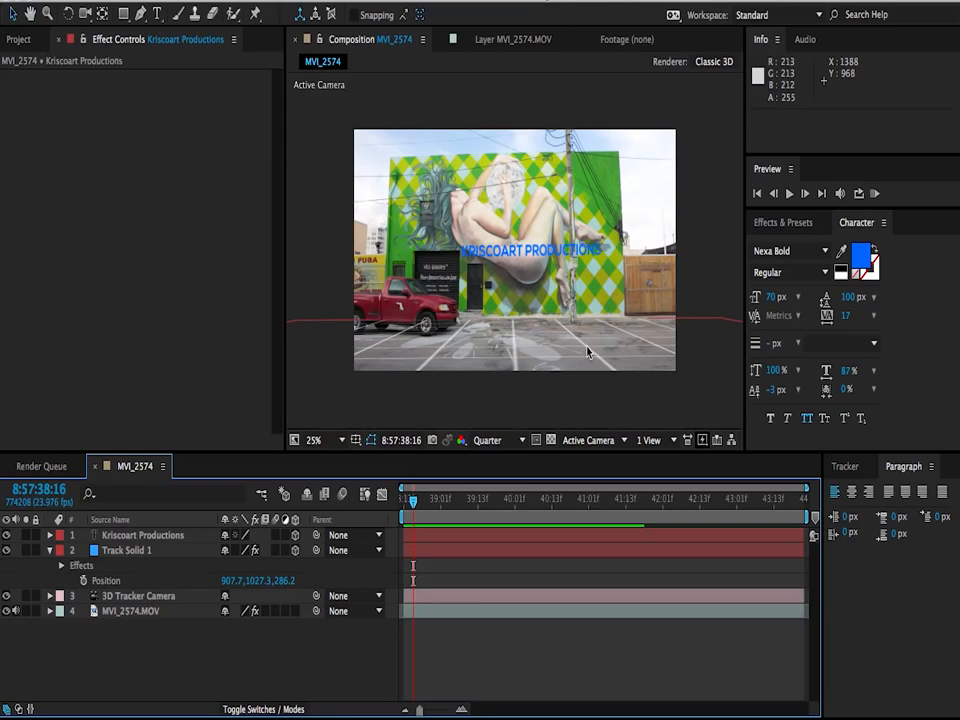
# Step: Copy the position of Track Solid 1 and paste it onto the Kriscoart Productions text layer
pyautogui.click(125, 550)
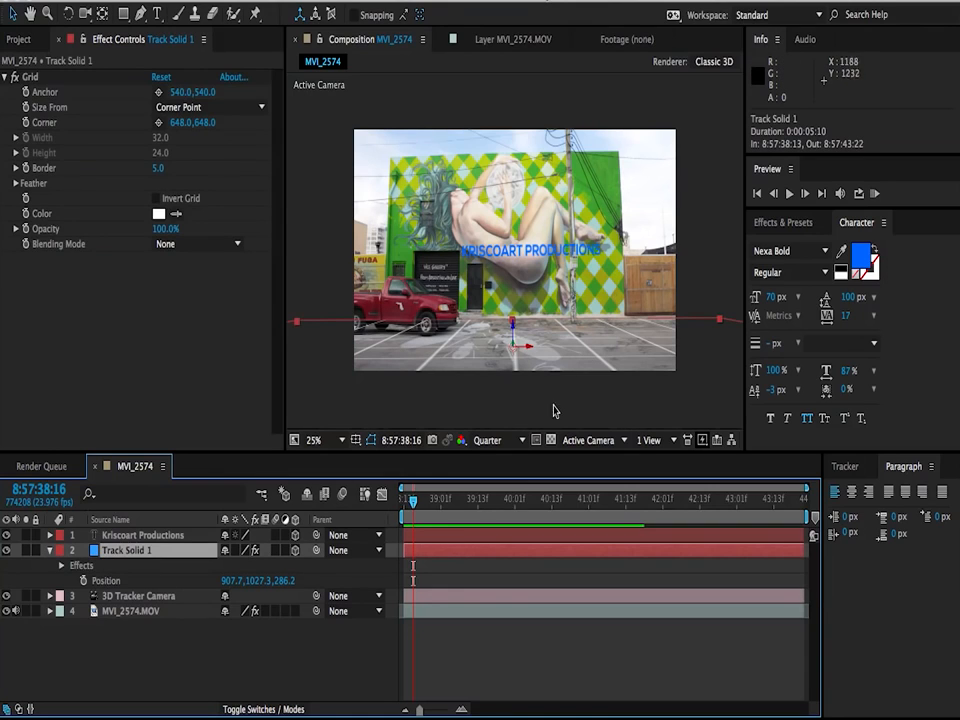
pyautogui.press('p')
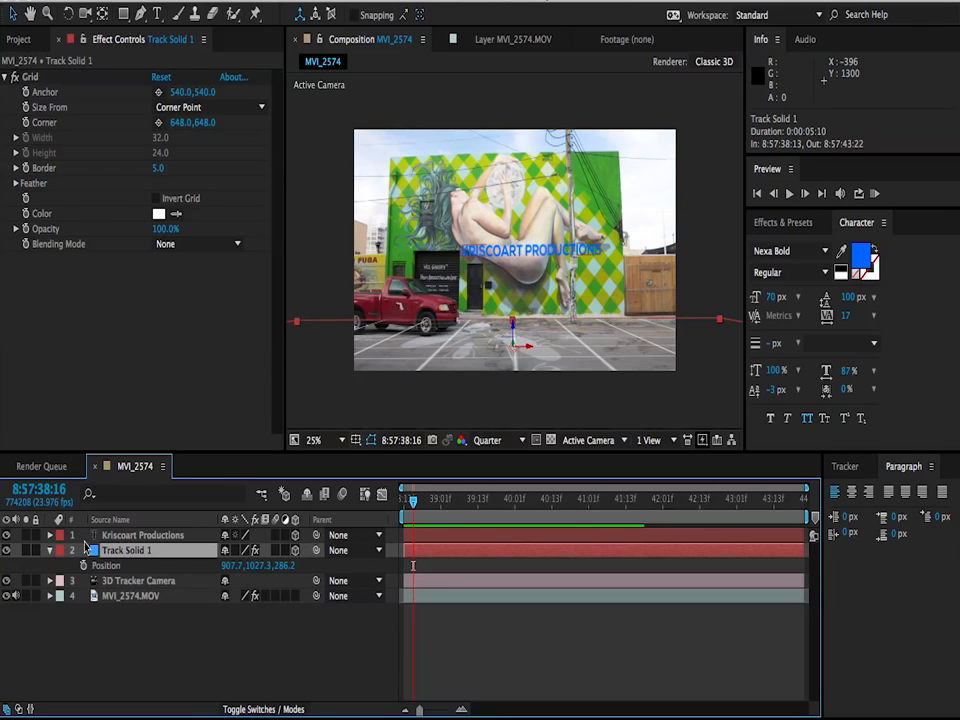
pyautogui.click(134, 536)
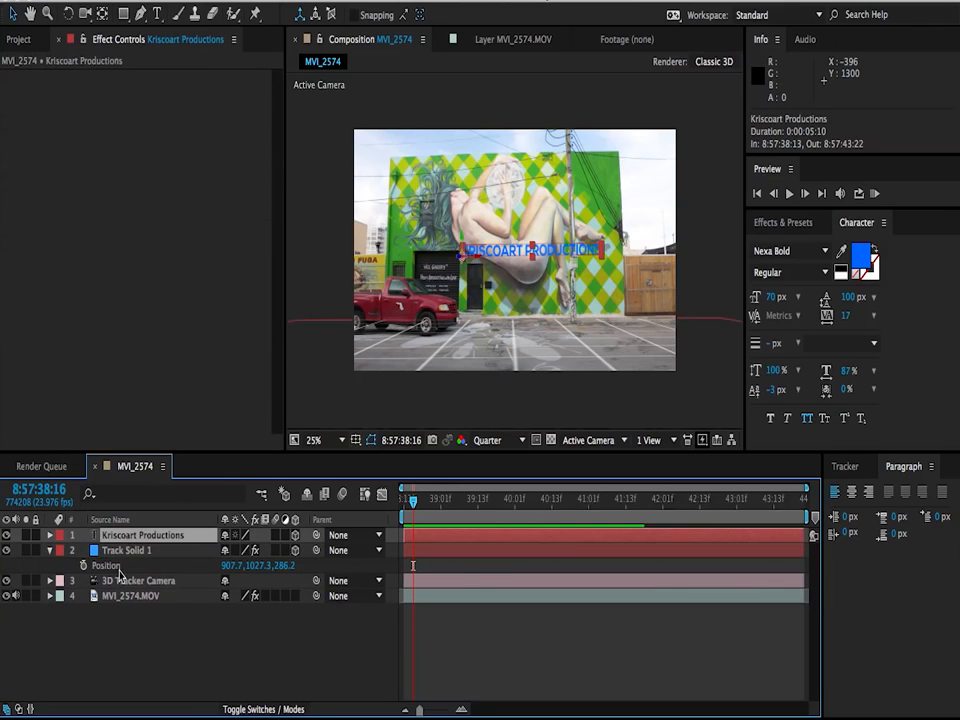
pyautogui.press('p')
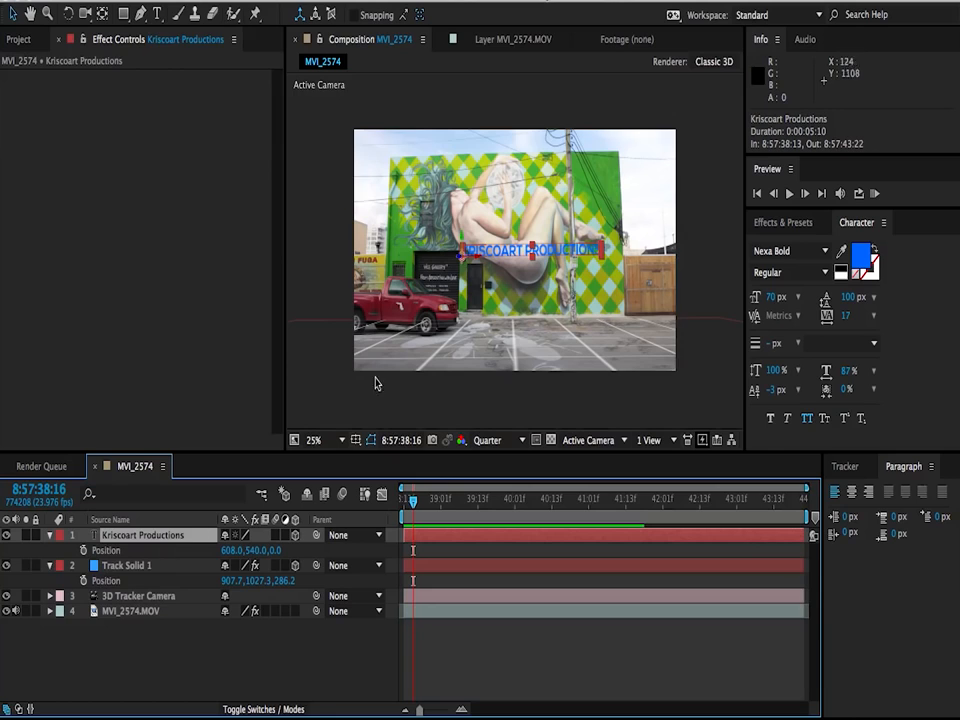
pyautogui.click(124, 565)
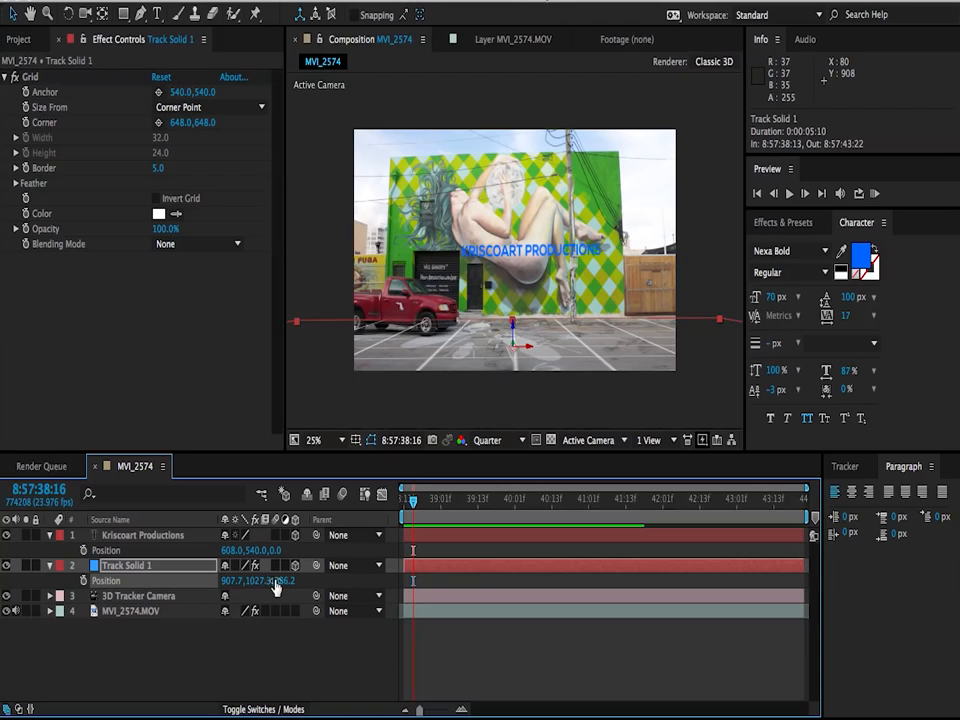
pyautogui.click(106, 551)
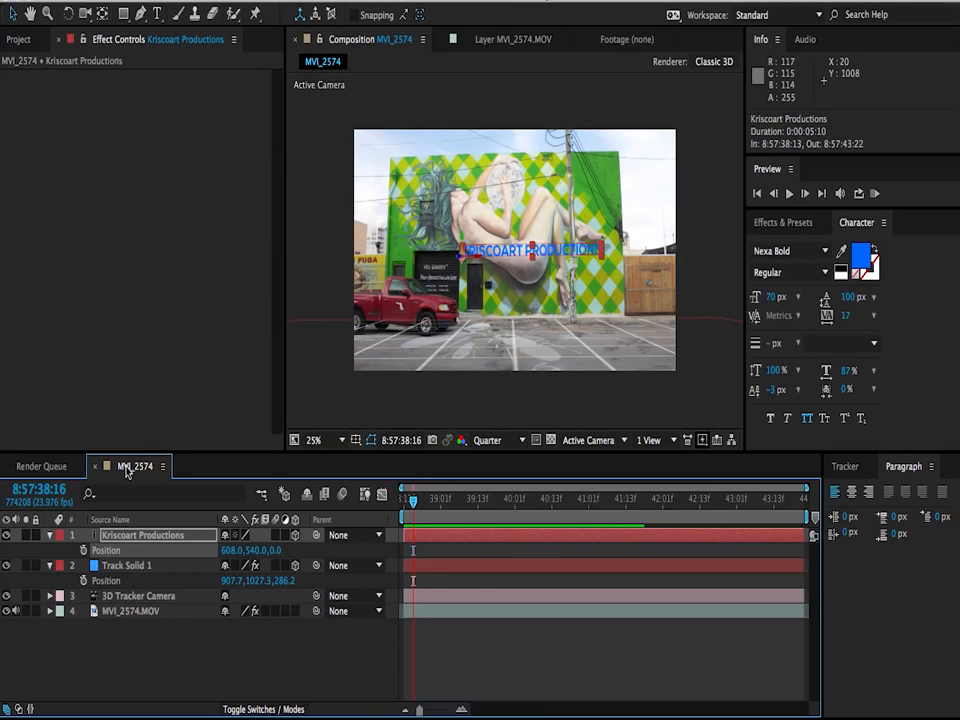
pyautogui.hotkey('ctrl', 'v')
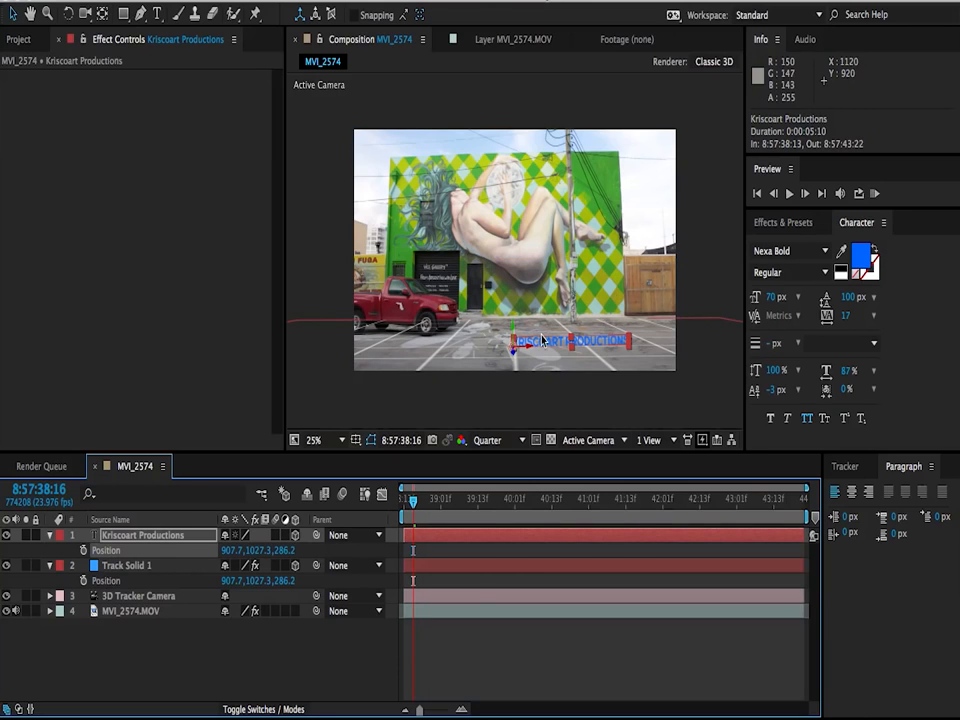
# Step: At the first frame, scale the text uniformly to about 203% and move it along X to about 55.7
pyautogui.click(352, 628)
pyautogui.moveTo(420, 503); pyautogui.dragTo(290, 574)
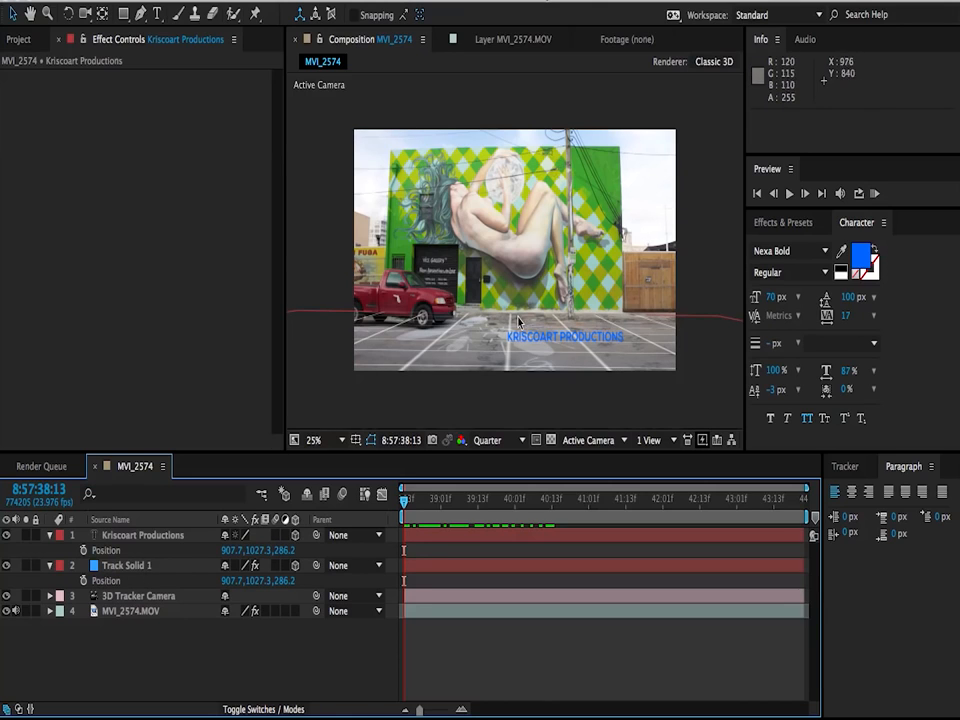
pyautogui.click(131, 537)
pyautogui.press('s')
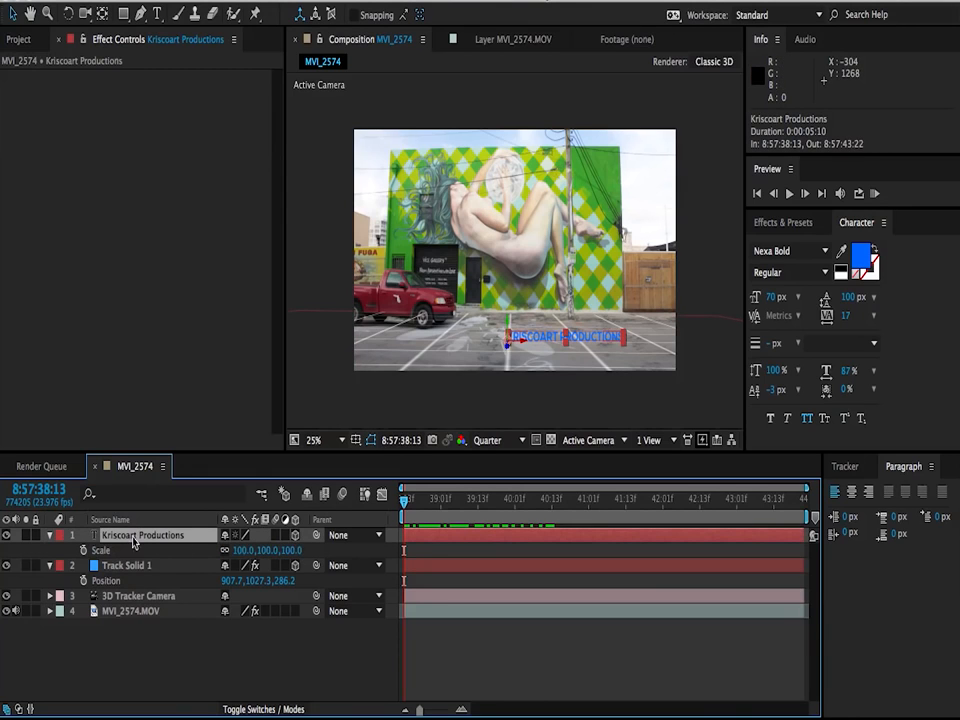
pyautogui.moveTo(294, 551); pyautogui.dragTo(353, 541)
pyautogui.moveTo(500, 344); pyautogui.dragTo(381, 349)
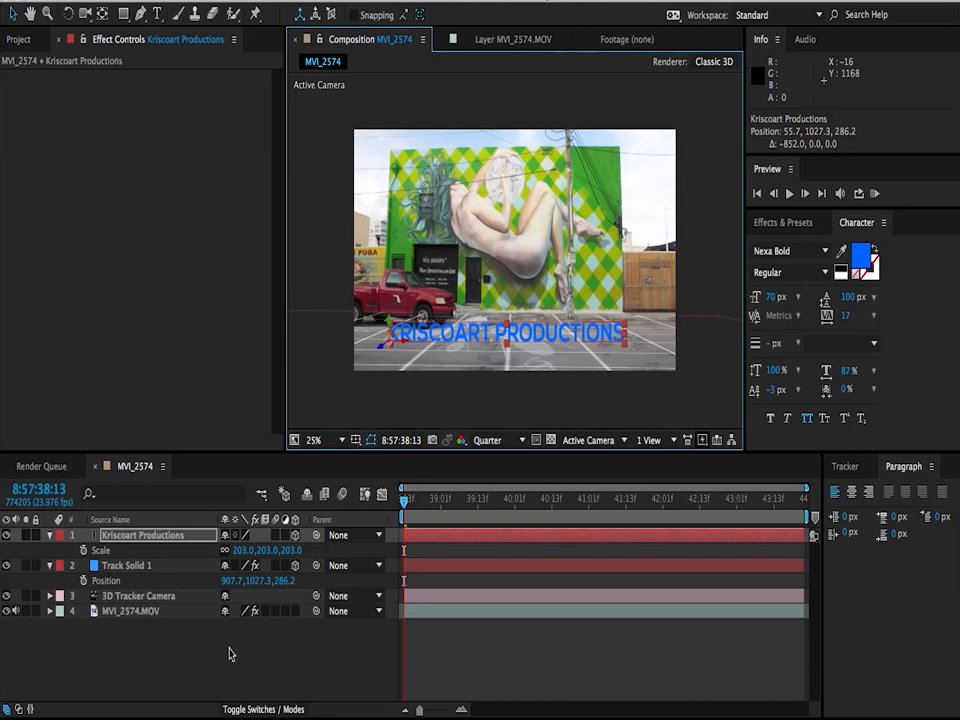
# Step: Scrub through the shot to check the text, hide Track Solid 1, and duplicate the Kriscoart Productions layer
pyautogui.click(231, 654)
pyautogui.moveTo(407, 508); pyautogui.dragTo(523, 508)
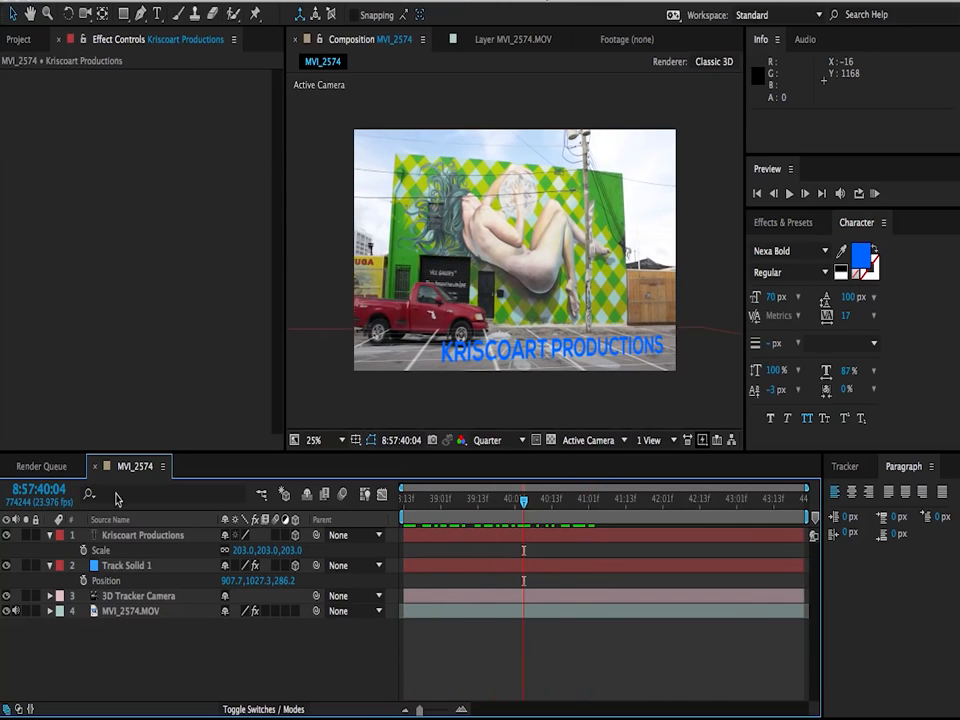
pyautogui.click(8, 566)
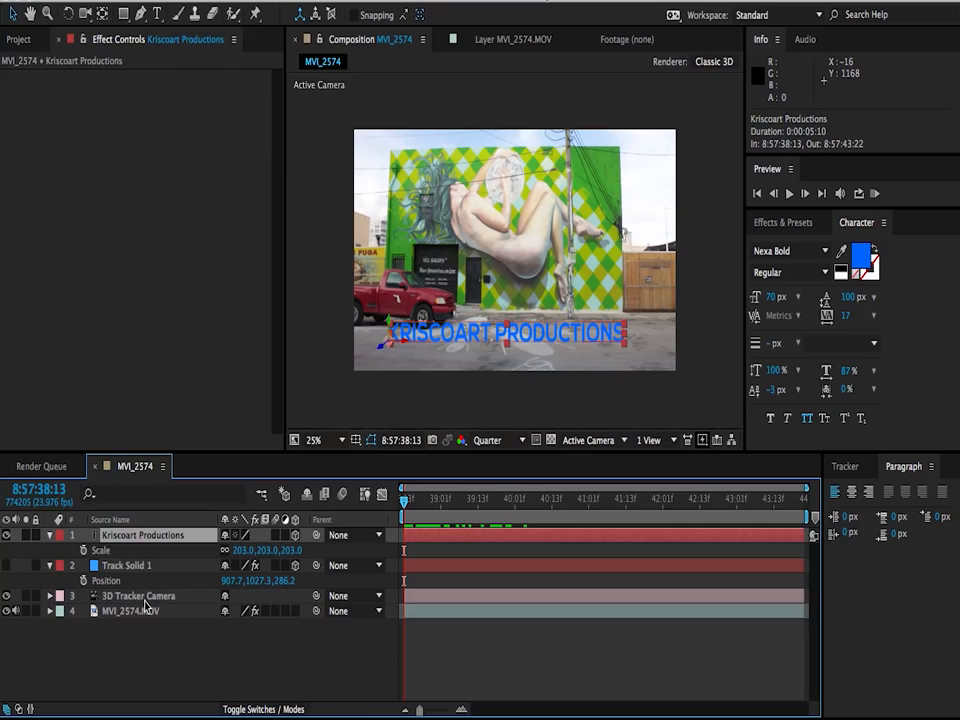
pyautogui.hotkey('ctrl', 'd')
pyautogui.click(121, 553)
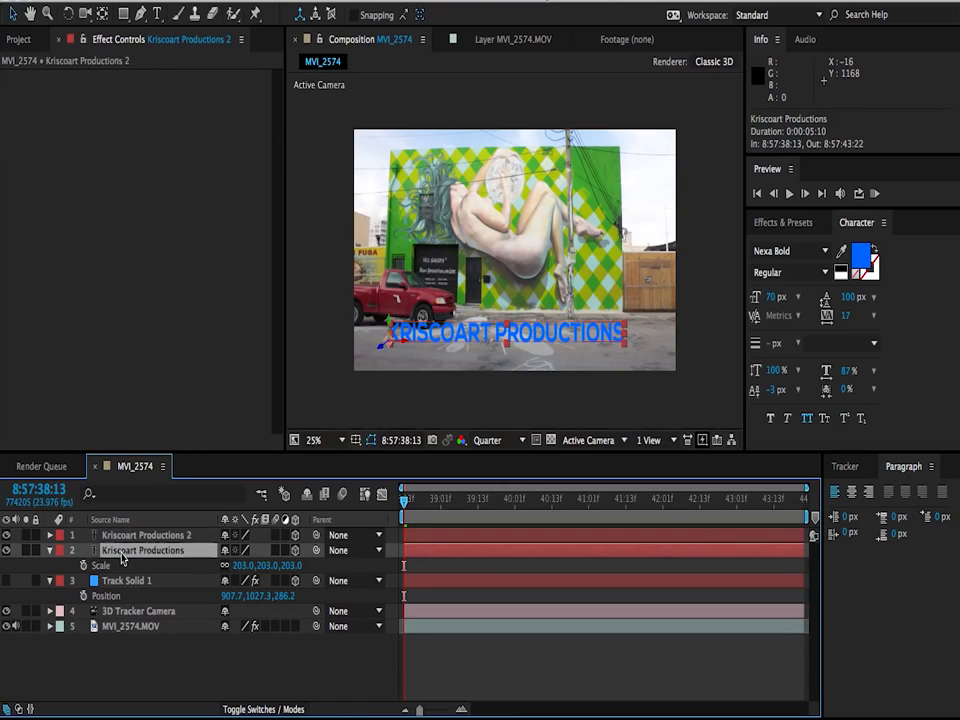
# Step: Rotate the original text layer about -88° around X to lie flat on the ground, and stretch its Y scale to about 906.4%
pyautogui.click(68, 14)
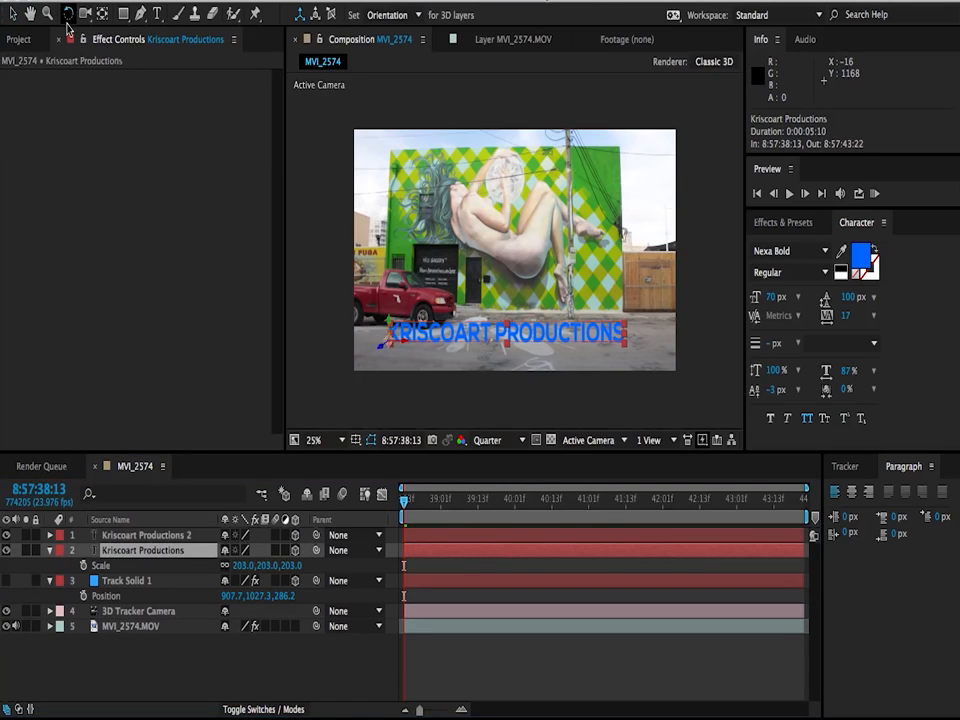
pyautogui.moveTo(397, 339); pyautogui.dragTo(400, 320)
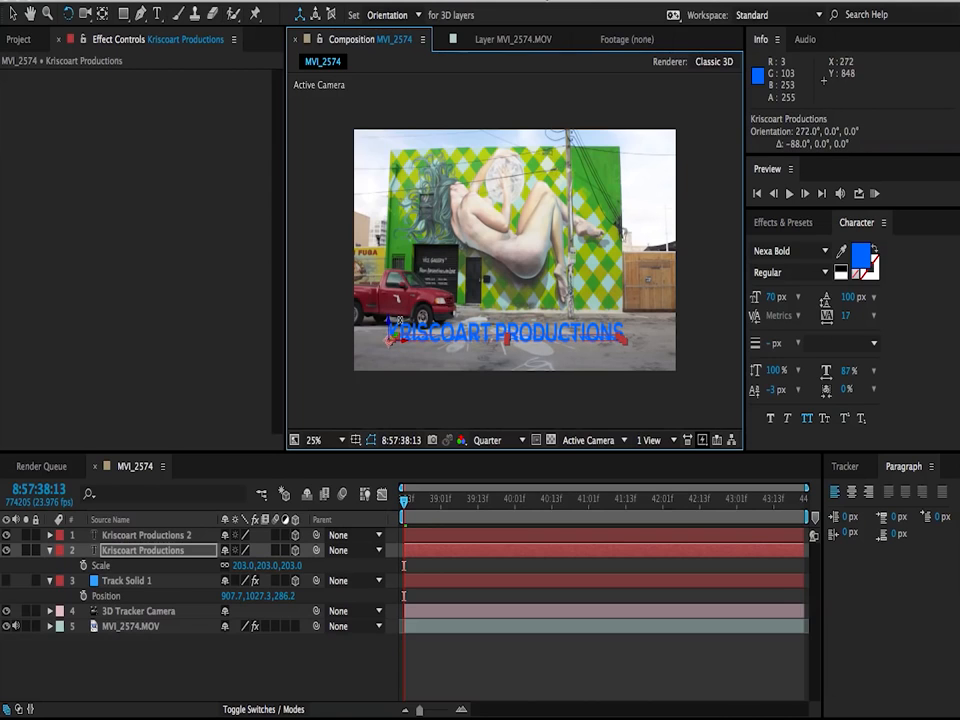
pyautogui.click(20, 15)
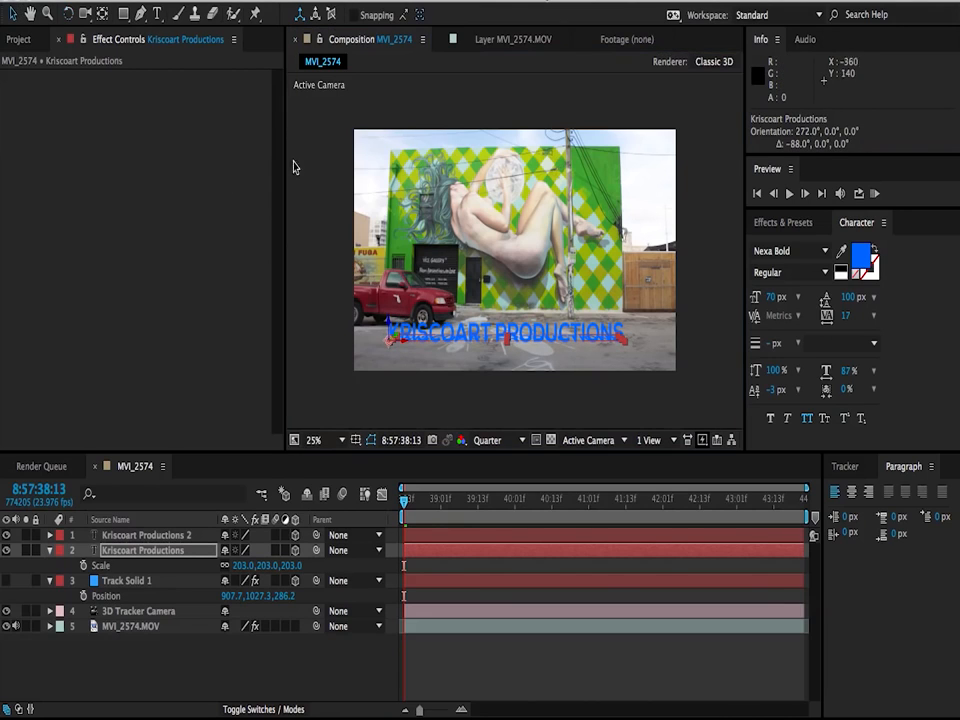
pyautogui.moveTo(509, 337); pyautogui.dragTo(520, 323)
# Step: Fill the flat Kriscoart Productions text with black (000000) and lower its opacity to 41%
pyautogui.click(787, 223)
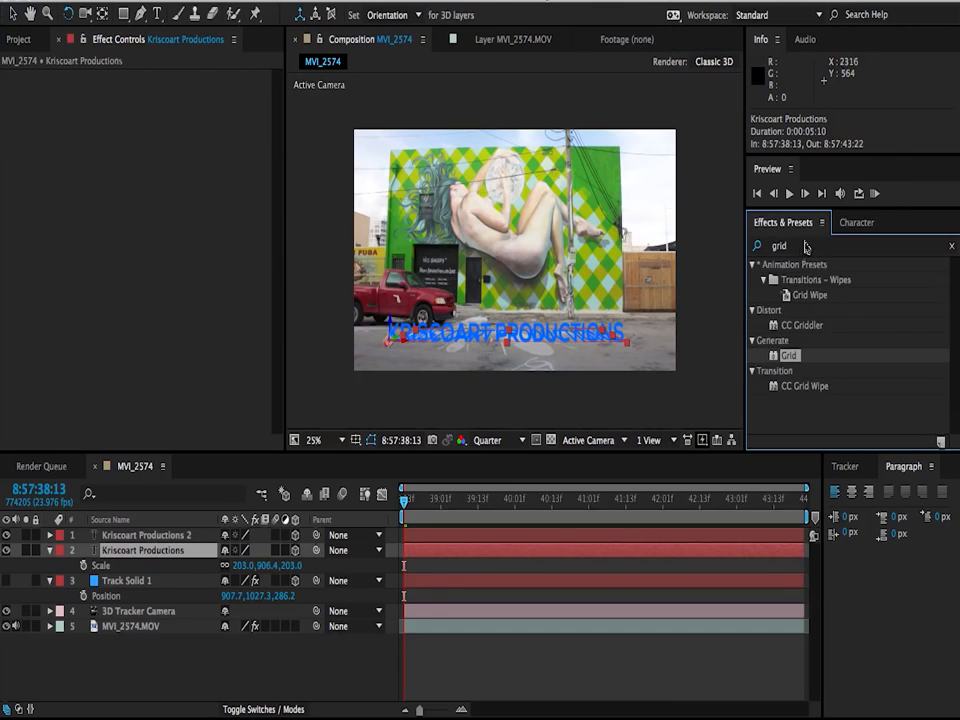
pyautogui.click(851, 228)
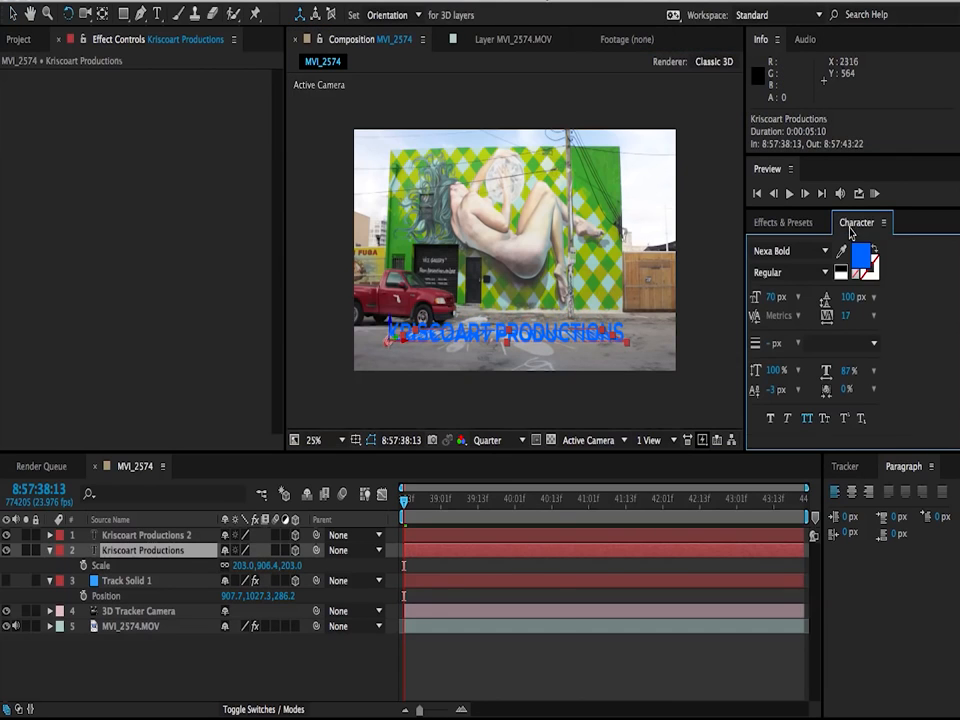
pyautogui.click(860, 258)
pyautogui.click(281, 482)
pyautogui.moveTo(281, 482); pyautogui.dragTo(376, 625)
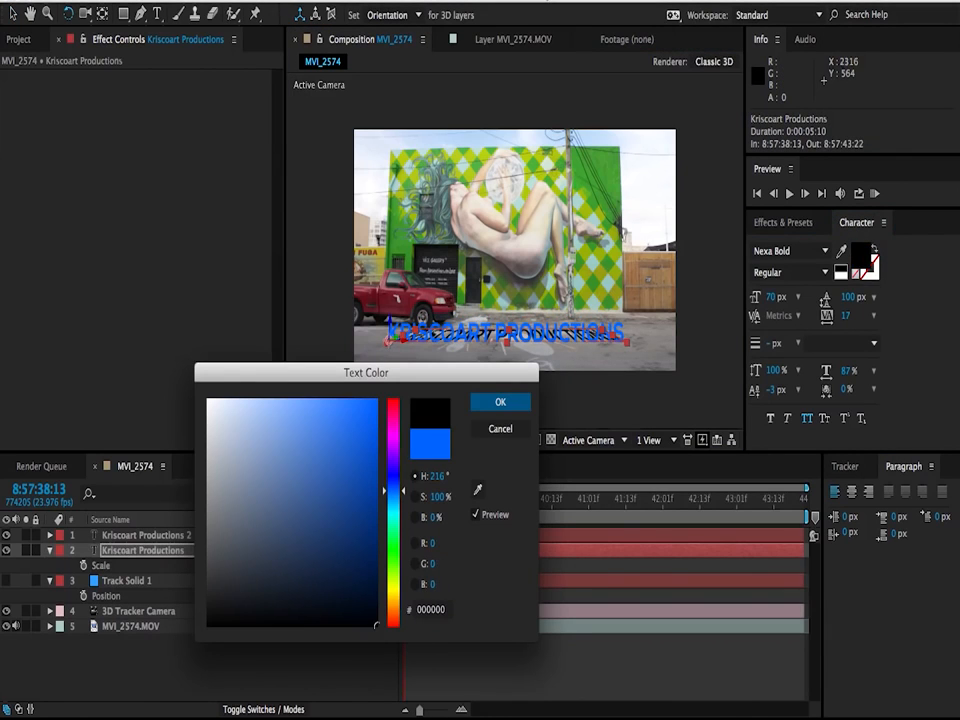
pyautogui.click(502, 403)
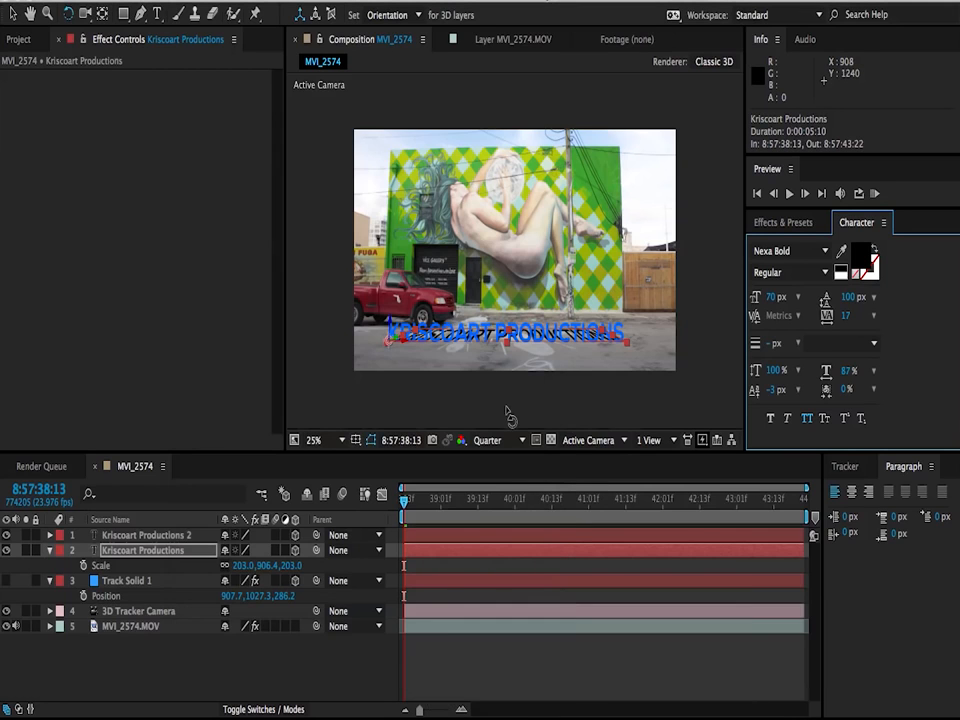
pyautogui.click(138, 668)
pyautogui.moveTo(231, 568); pyautogui.dragTo(199, 572)
# Step: Apply Fast Blur to the flat text with blurriness 5 and Repeat Edge Pixels on, and scrub the timeline to check the shadow
pyautogui.click(752, 225)
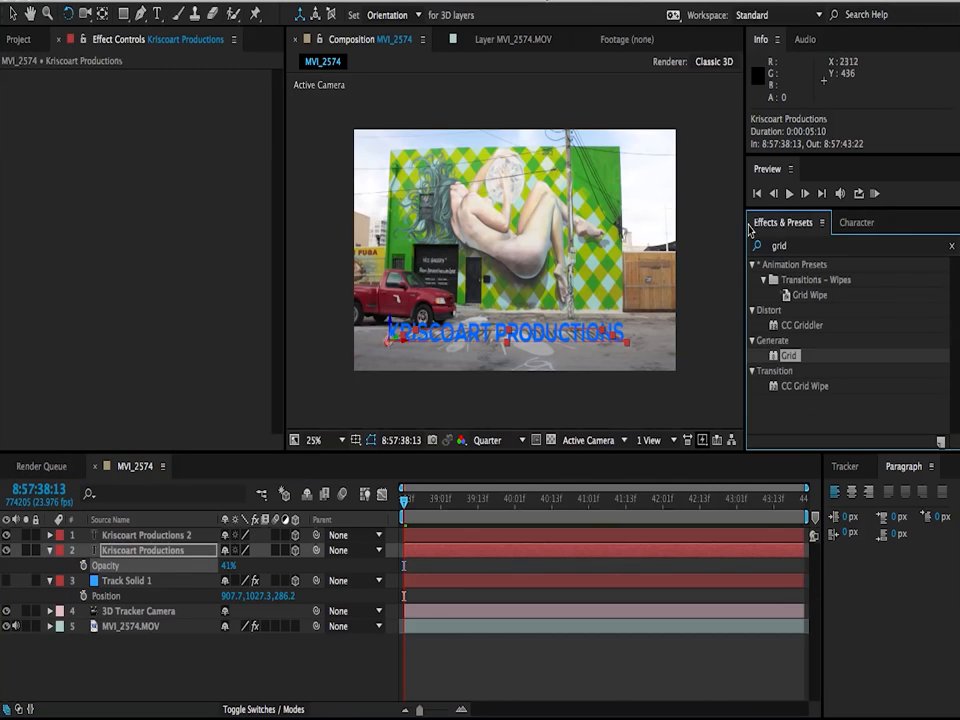
pyautogui.click(780, 247)
pyautogui.write('fast')
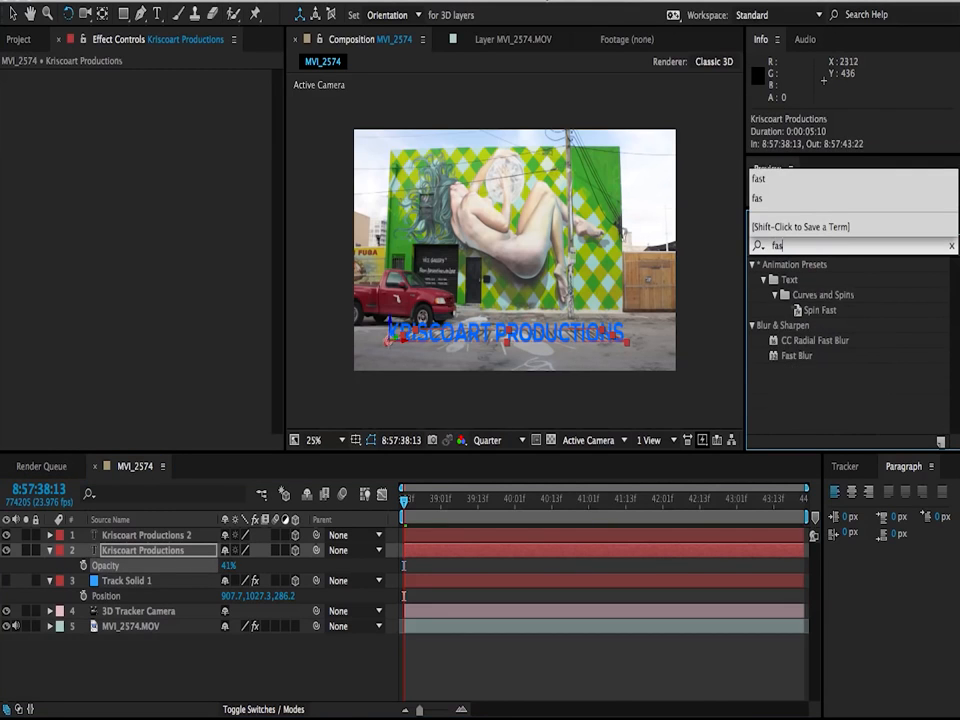
pyautogui.moveTo(791, 355); pyautogui.dragTo(508, 555)
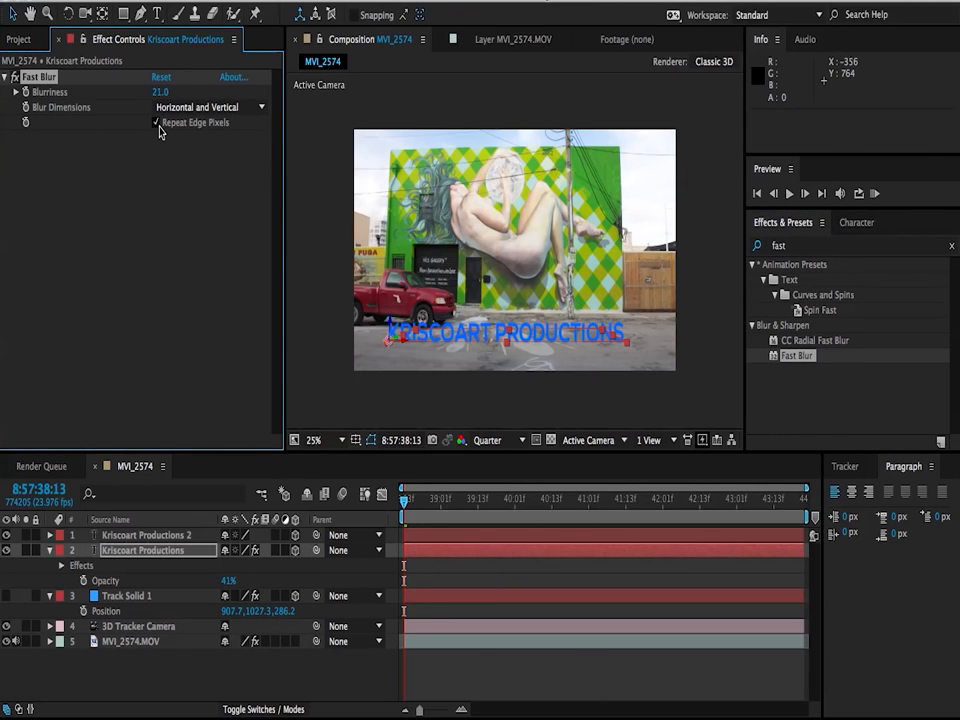
pyautogui.click(160, 92)
pyautogui.write('5')
pyautogui.press('Return')
pyautogui.click(214, 686)
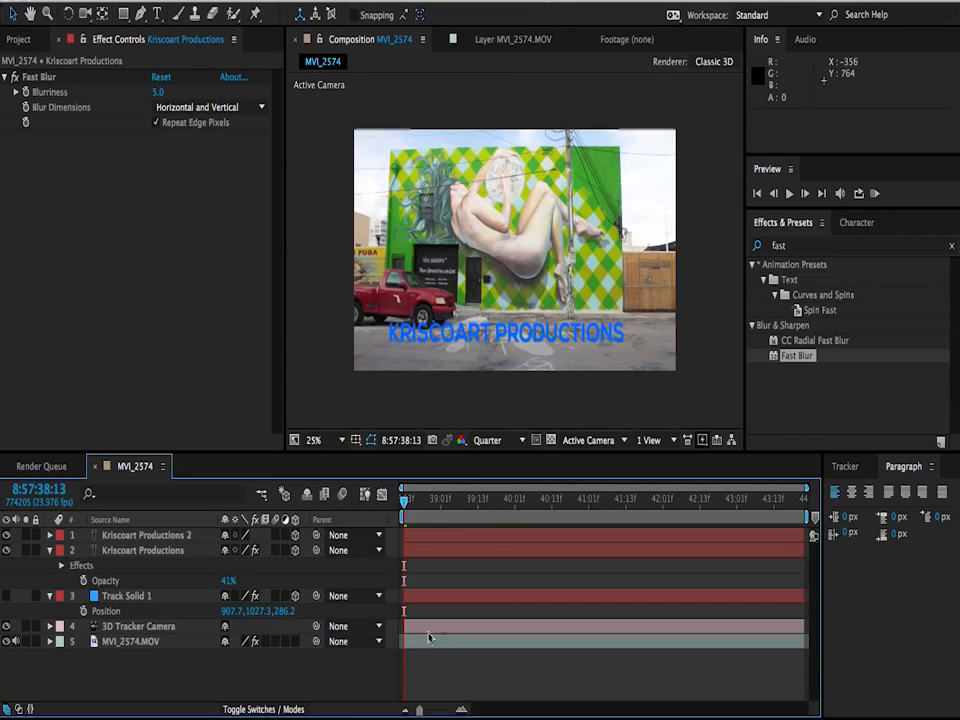
pyautogui.click(420, 500)
pyautogui.moveTo(420, 500); pyautogui.dragTo(489, 520)
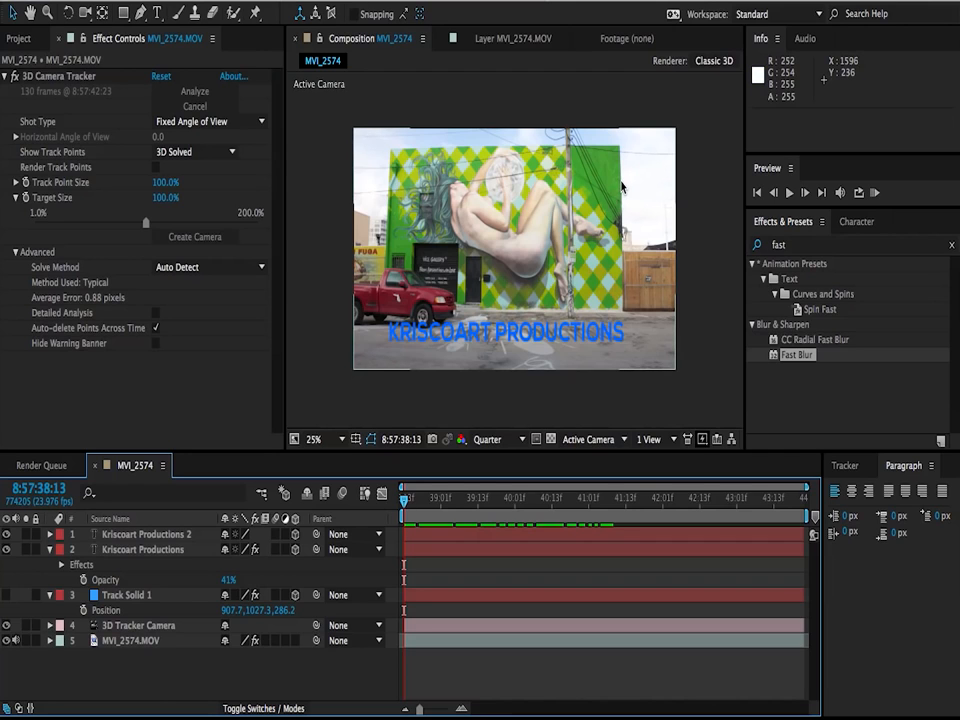
# Step: Create a white point light named A Light with 100% intensity, no falloff and no cast shadows
pyautogui.rightClick(150, 692)
pyautogui.moveTo(215, 540)
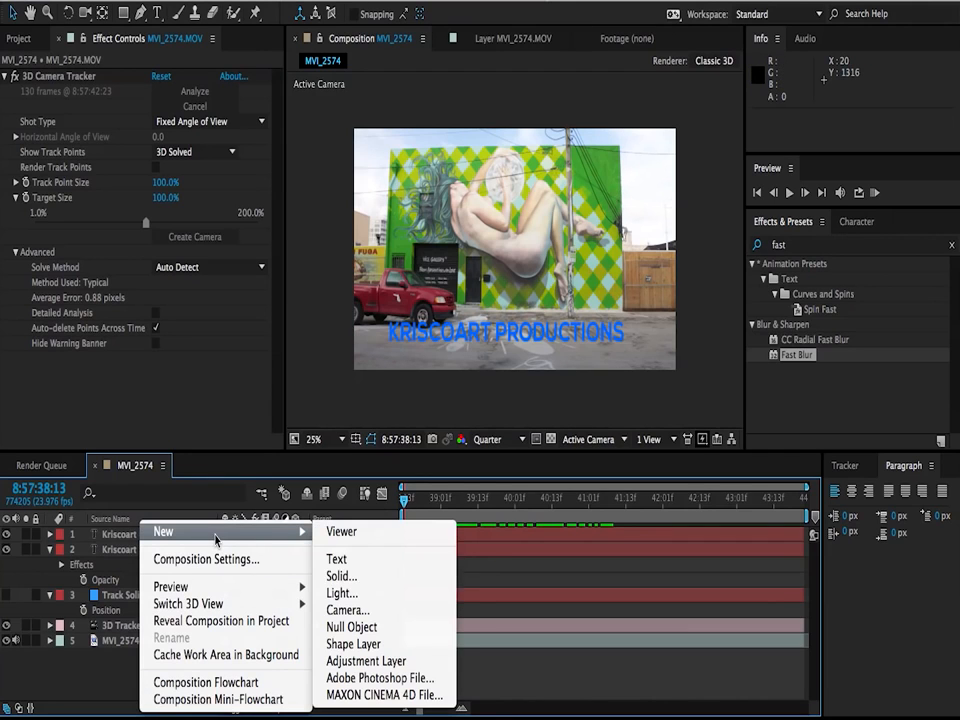
pyautogui.click(342, 593)
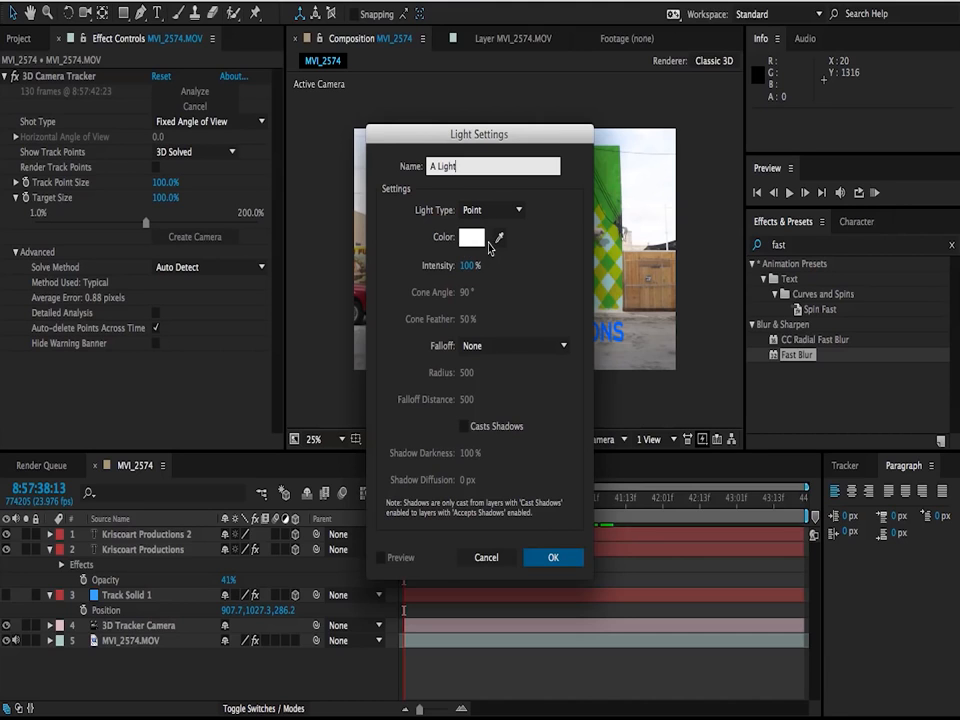
pyautogui.click(394, 319)
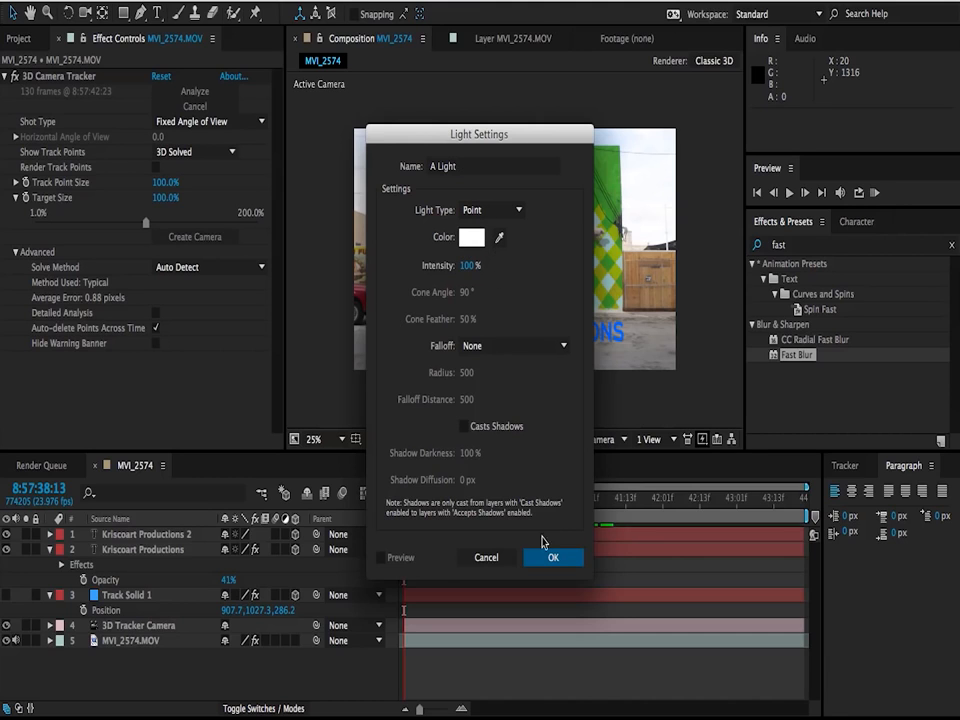
pyautogui.click(561, 563)
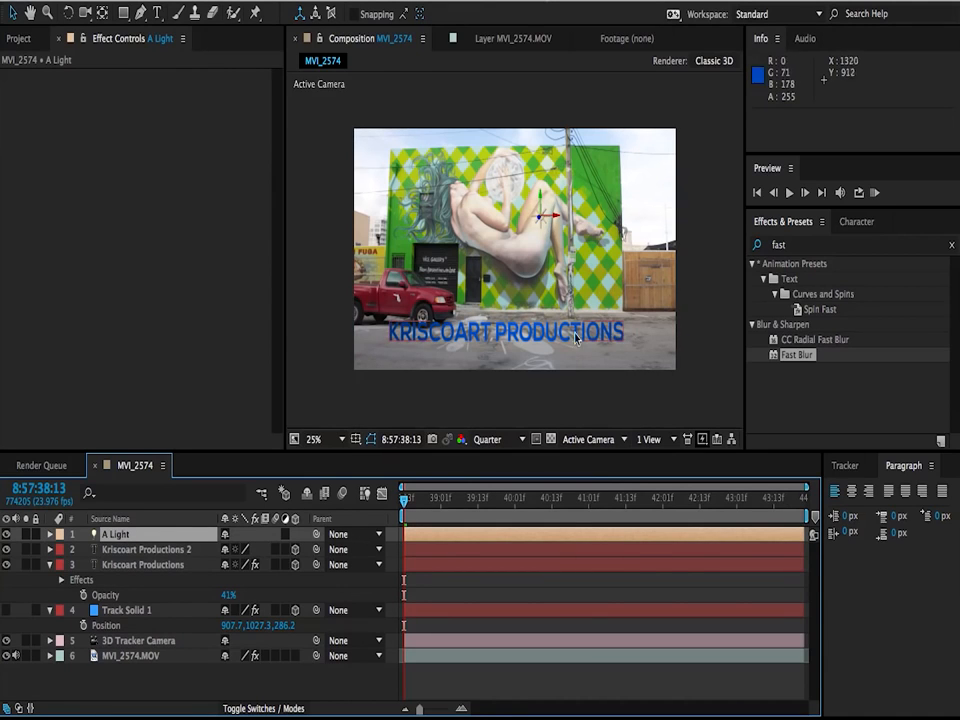
# Step: Turn off Accepts Lights in the material options of the upright Kriscoart Productions 2 text layer
pyautogui.click(137, 557)
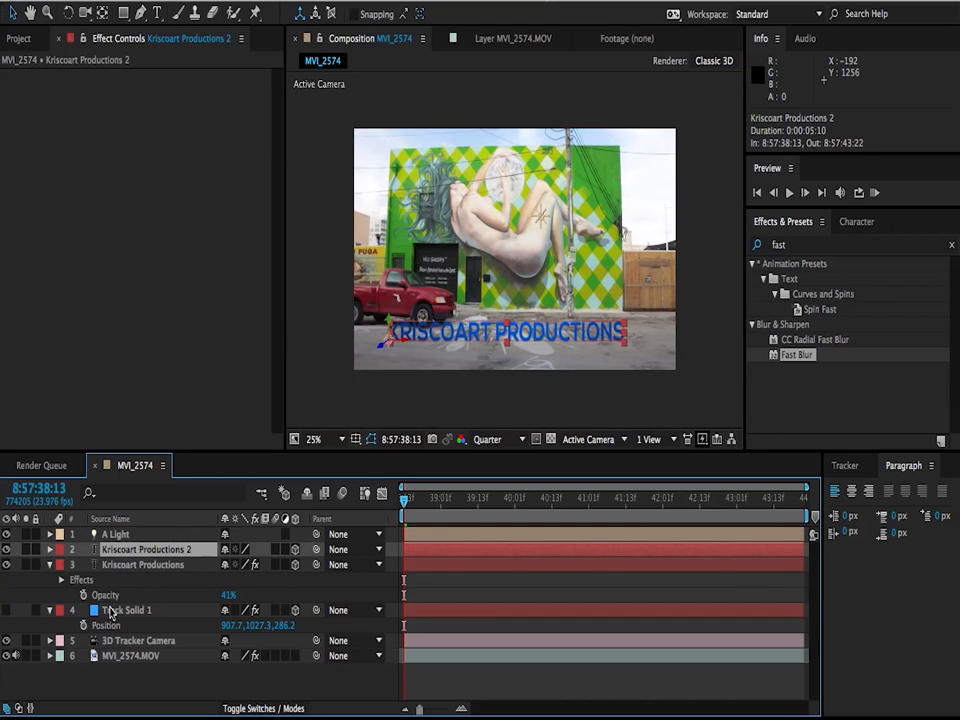
pyautogui.press('a')
pyautogui.press('a')
pyautogui.scroll(-2, 14, 671)
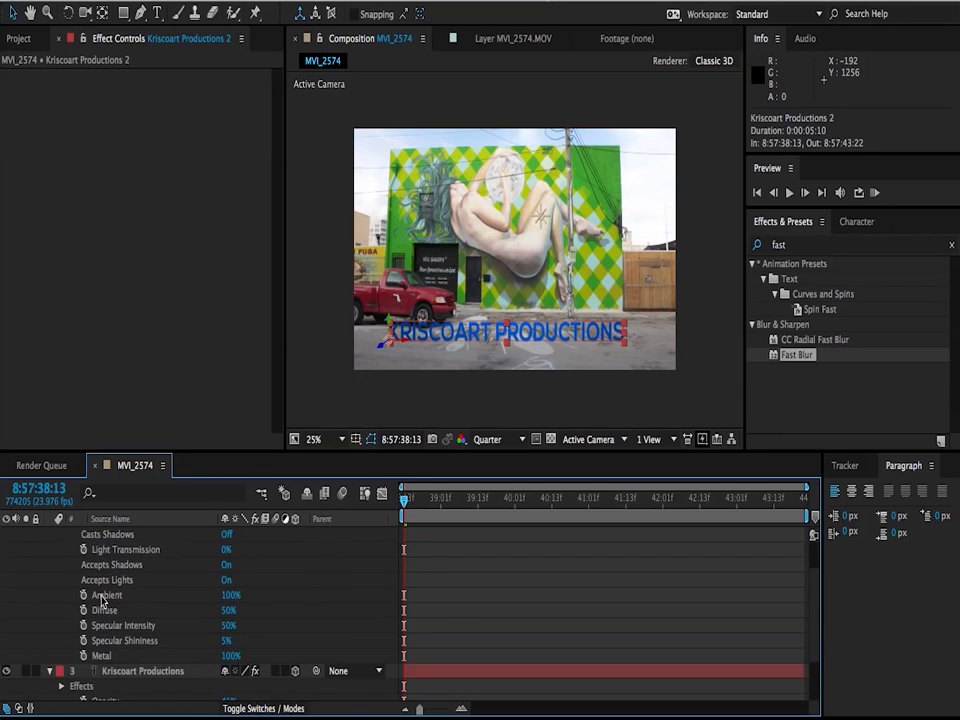
pyautogui.click(226, 582)
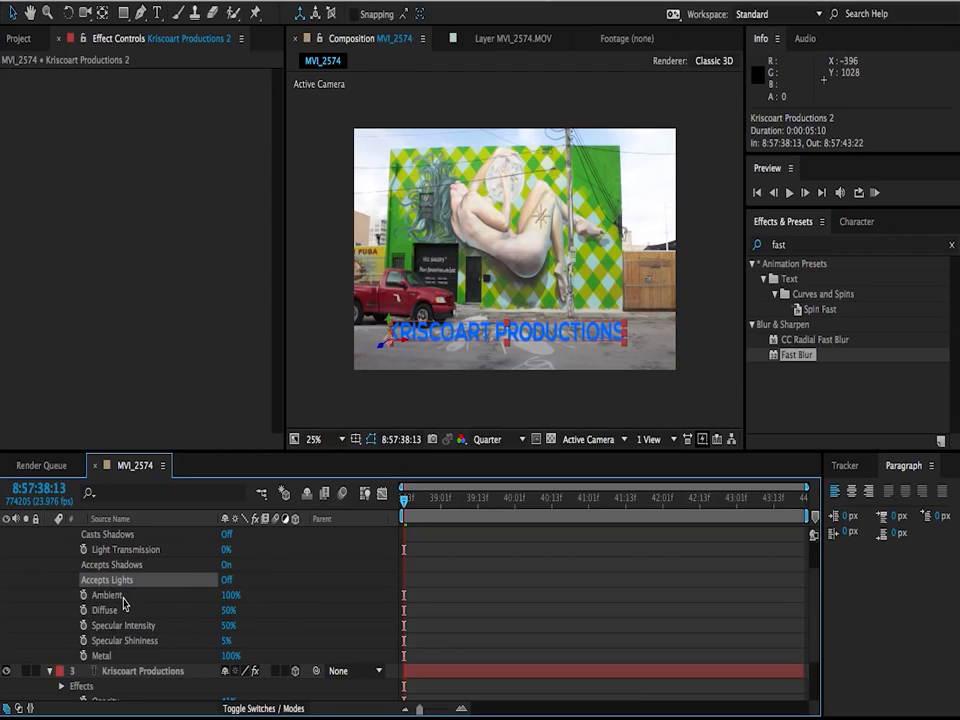
pyautogui.scroll(2, 123, 603)
pyautogui.click(50, 549)
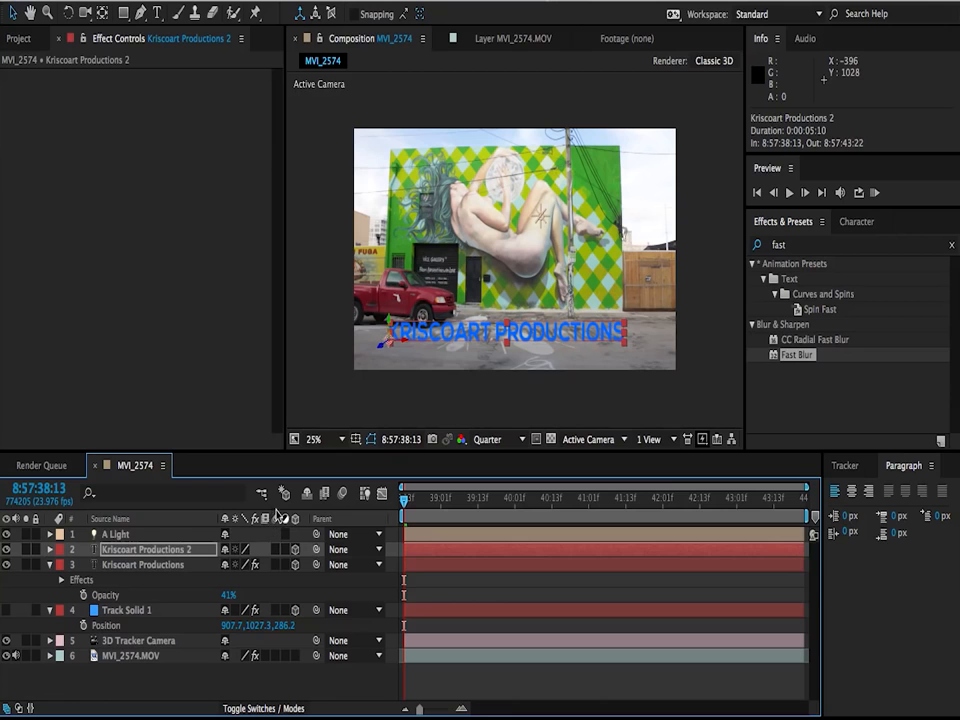
# Step: Move A Light in the Top view far behind the text, to about X 2000 and Z 4165
pyautogui.click(133, 536)
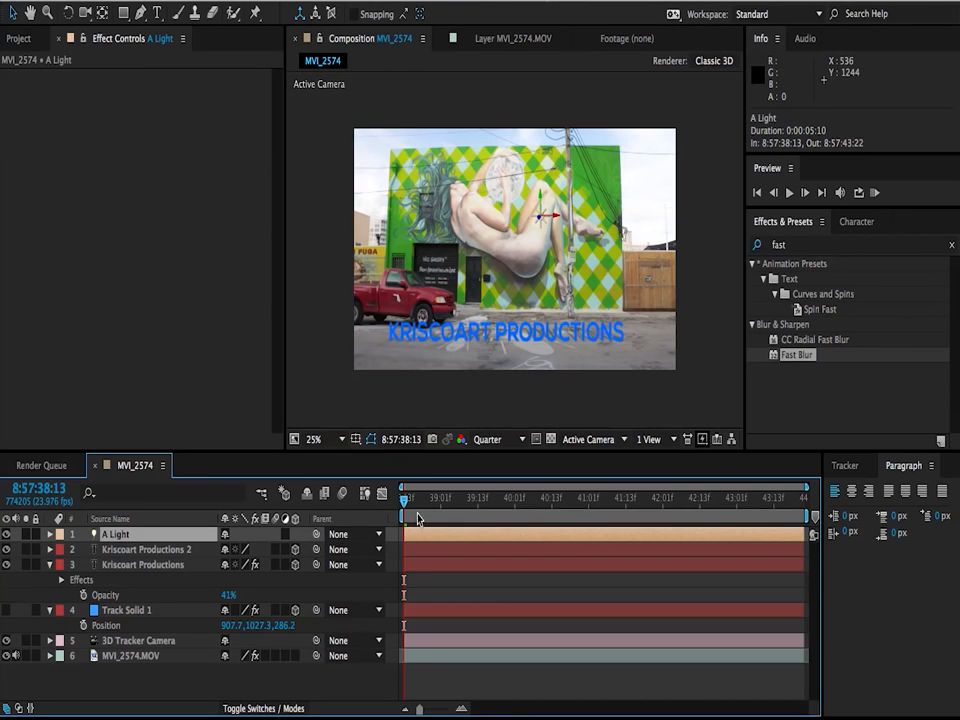
pyautogui.moveTo(419, 510); pyautogui.dragTo(484, 501)
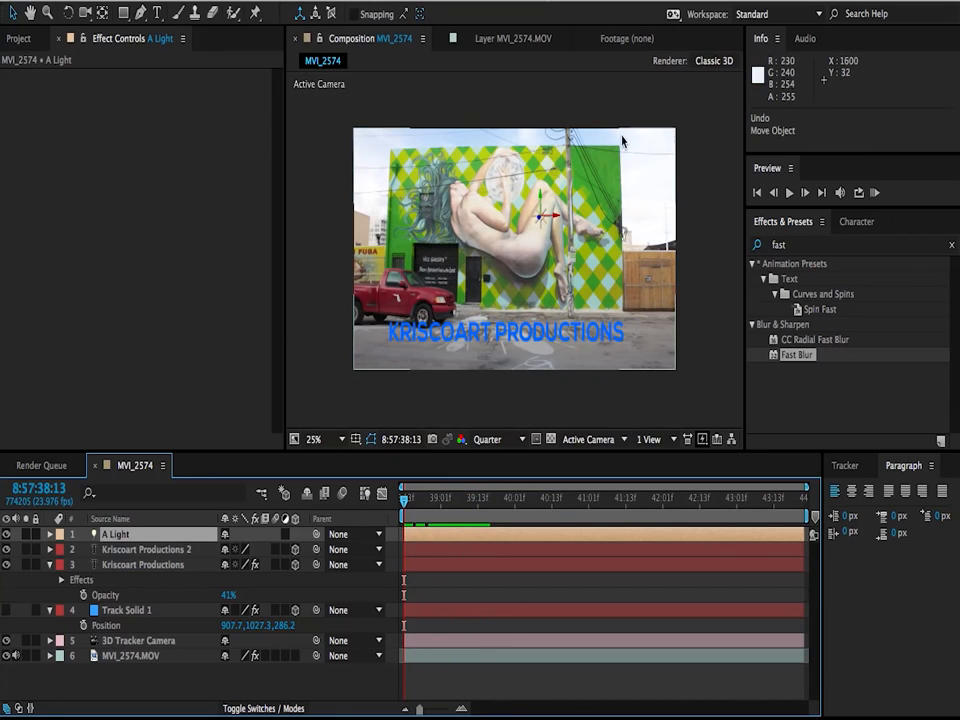
pyautogui.click(620, 441)
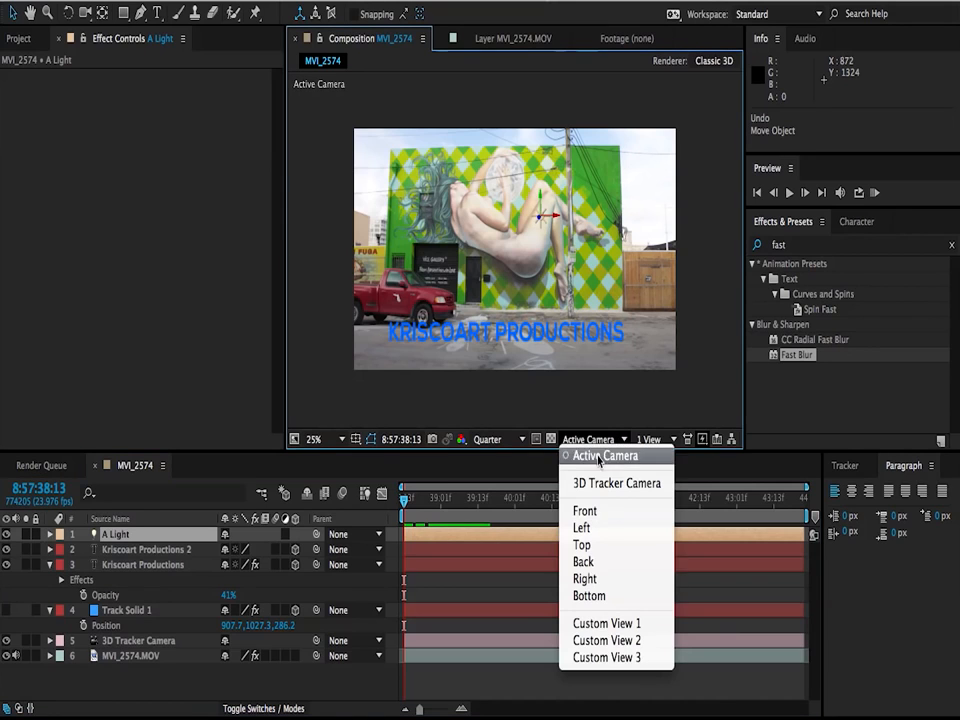
pyautogui.click(582, 545)
pyautogui.scroll(-1, 540, 285)
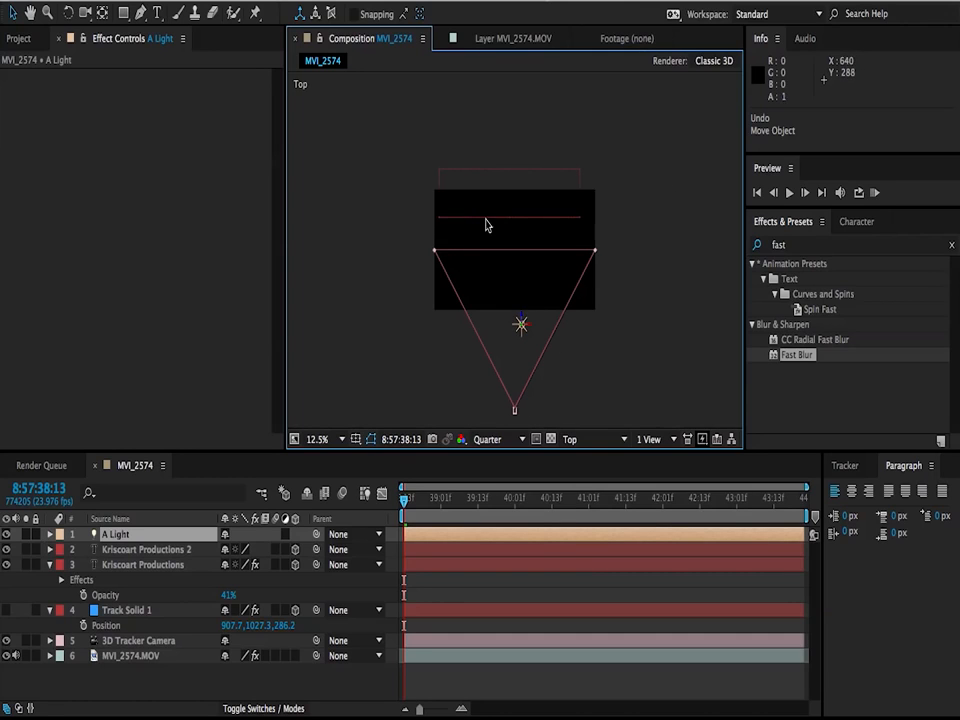
pyautogui.click(146, 550)
pyautogui.click(150, 565)
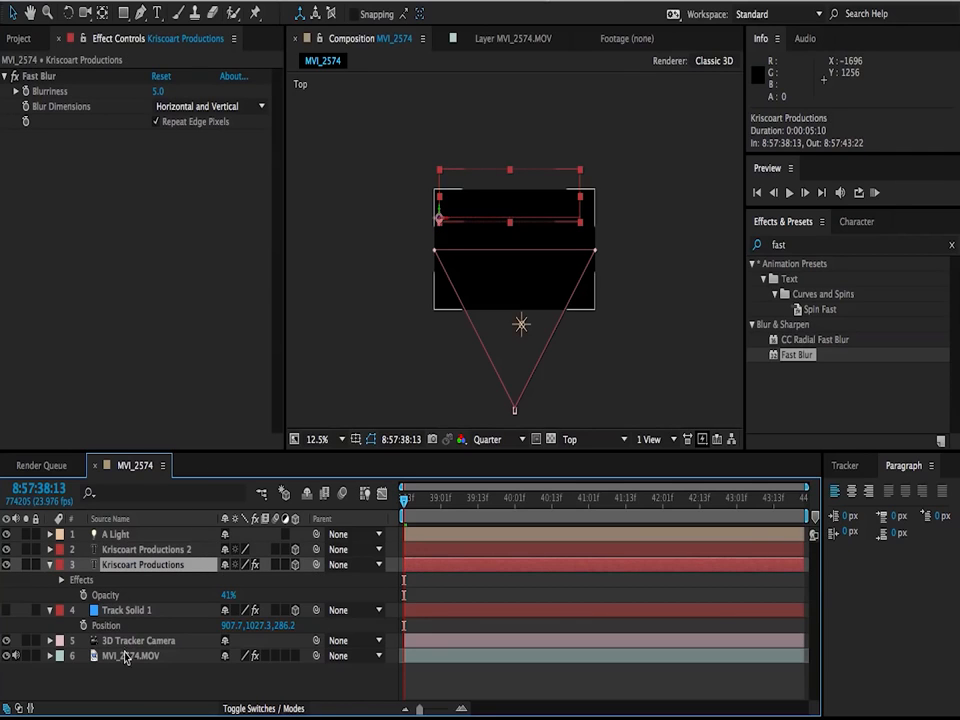
pyautogui.click(116, 536)
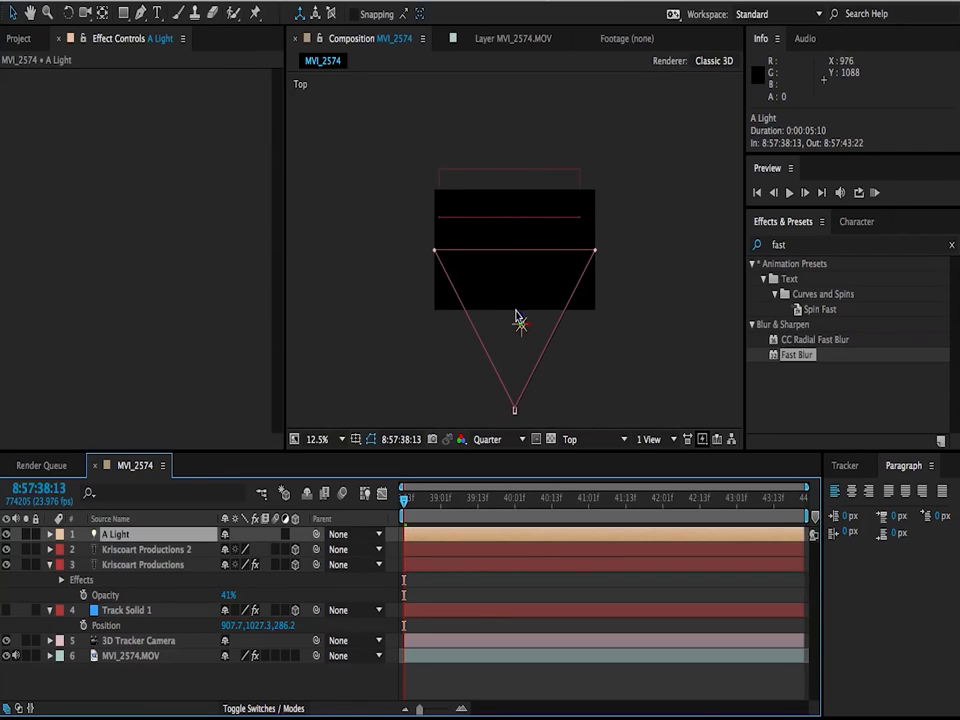
pyautogui.moveTo(522, 323); pyautogui.dragTo(514, 0)
pyautogui.press(',')
pyautogui.press(',')
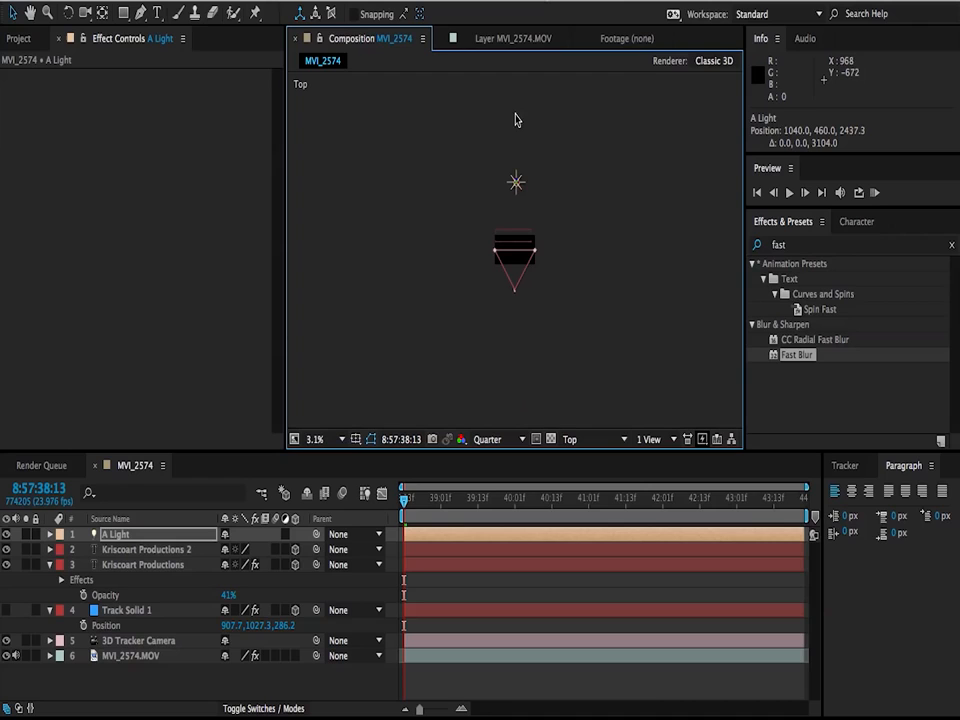
pyautogui.moveTo(519, 185); pyautogui.dragTo(541, 142)
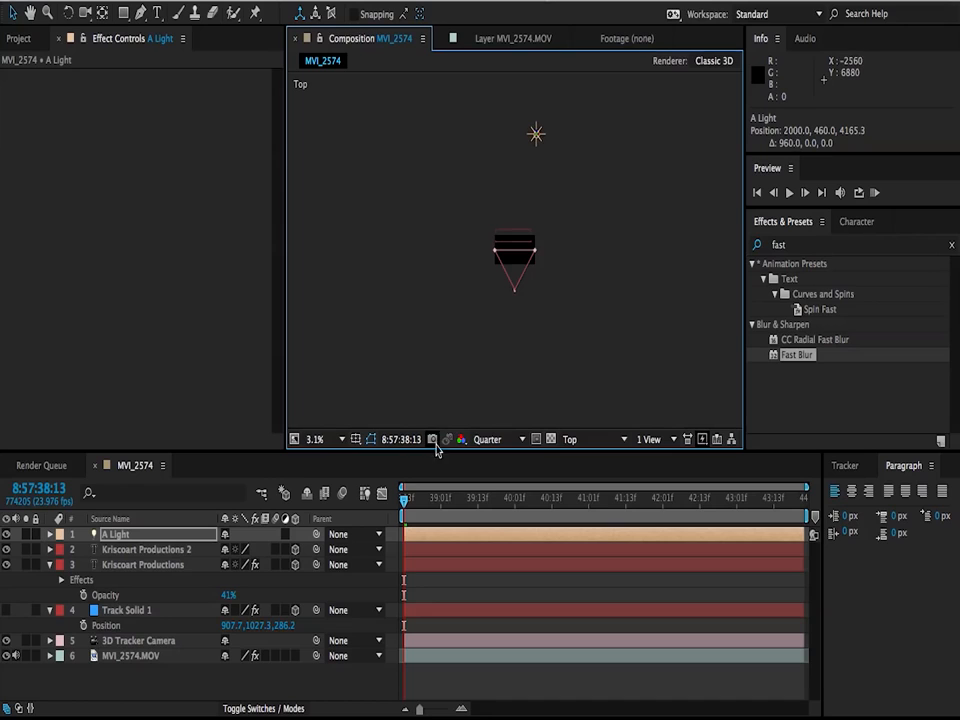
# Step: Return to the Active Camera view, place A Light in the sky at the frame's upper right, and scrub the shot to check it
pyautogui.click(576, 439)
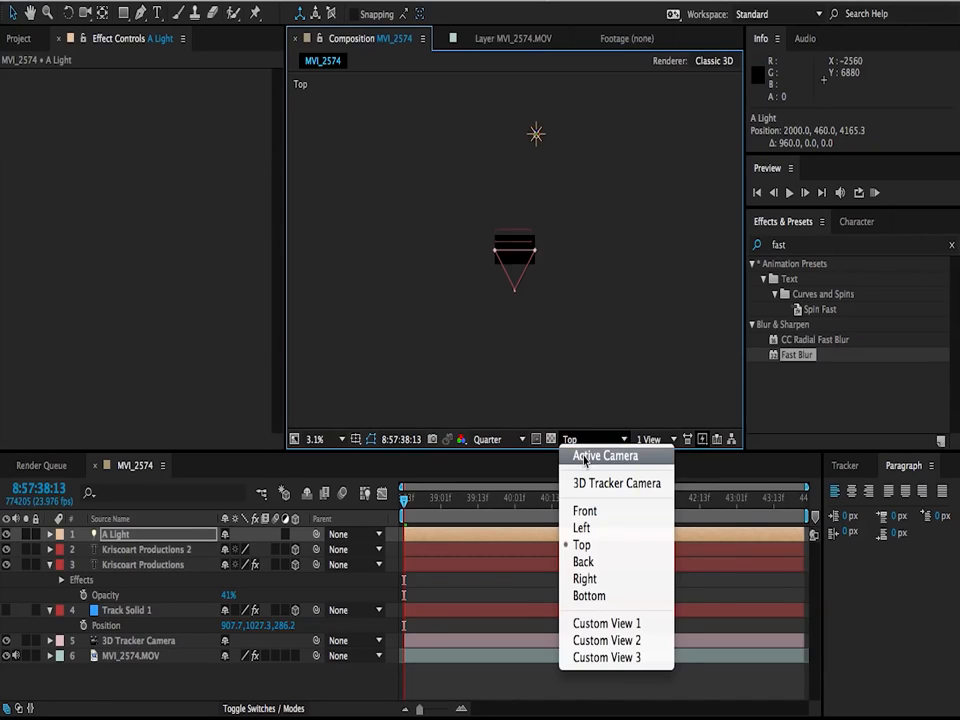
pyautogui.click(584, 455)
pyautogui.press('.')
pyautogui.press('.')
pyautogui.press('.')
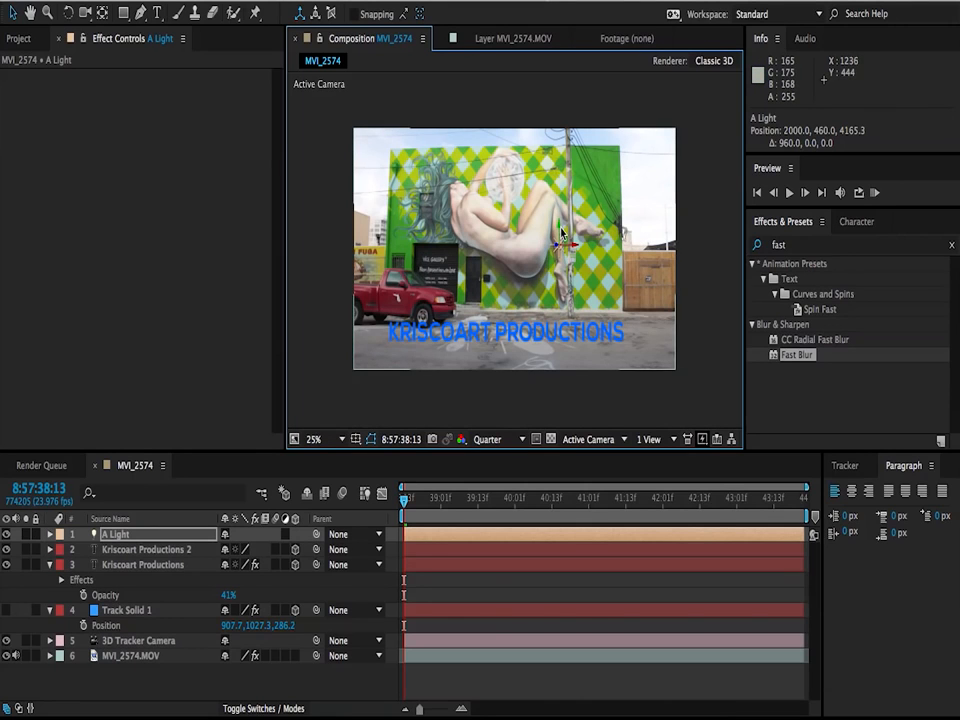
pyautogui.moveTo(561, 233); pyautogui.dragTo(567, 45)
pyautogui.moveTo(577, 188); pyautogui.dragTo(897, 197)
pyautogui.moveTo(418, 498); pyautogui.dragTo(360, 510)
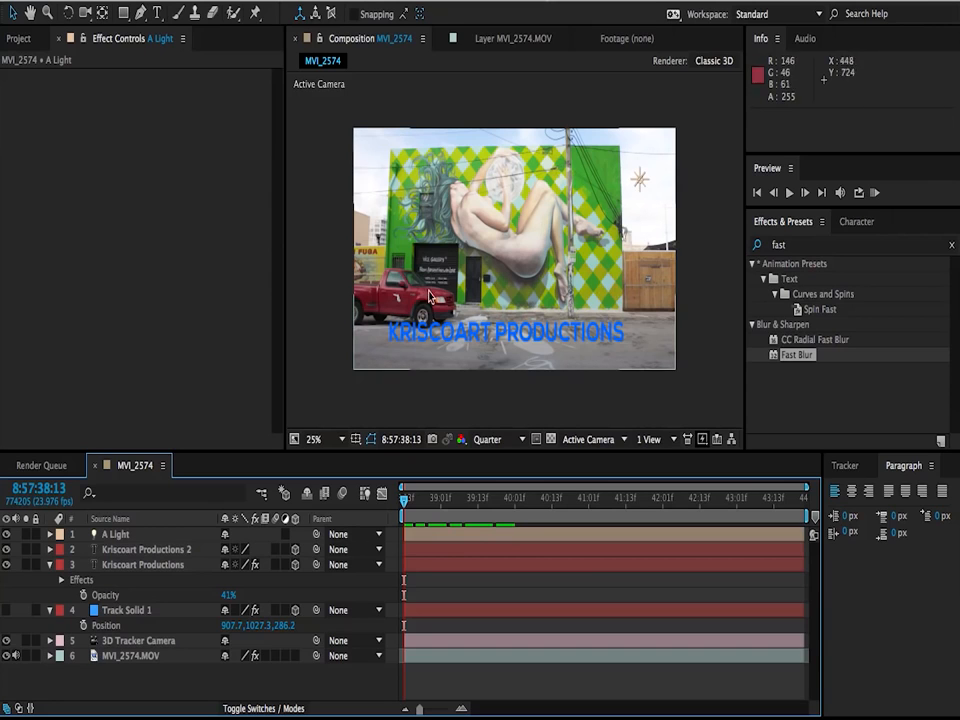
# Step: Create a white 1920 x 1080 px solid named OF
pyautogui.rightClick(135, 522)
pyautogui.moveTo(204, 538)
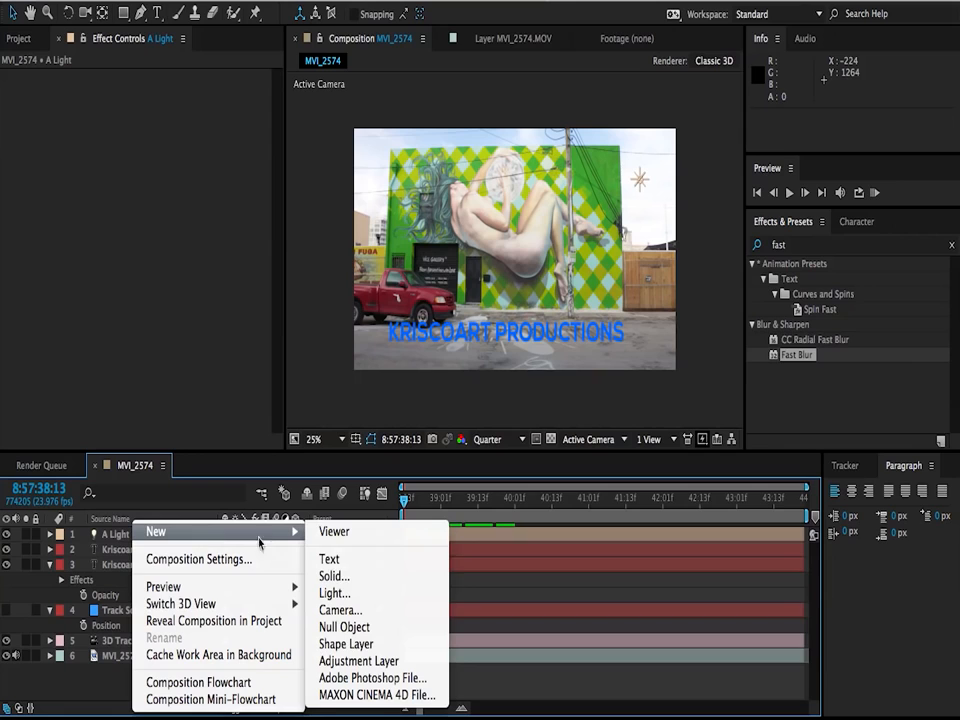
pyautogui.click(360, 577)
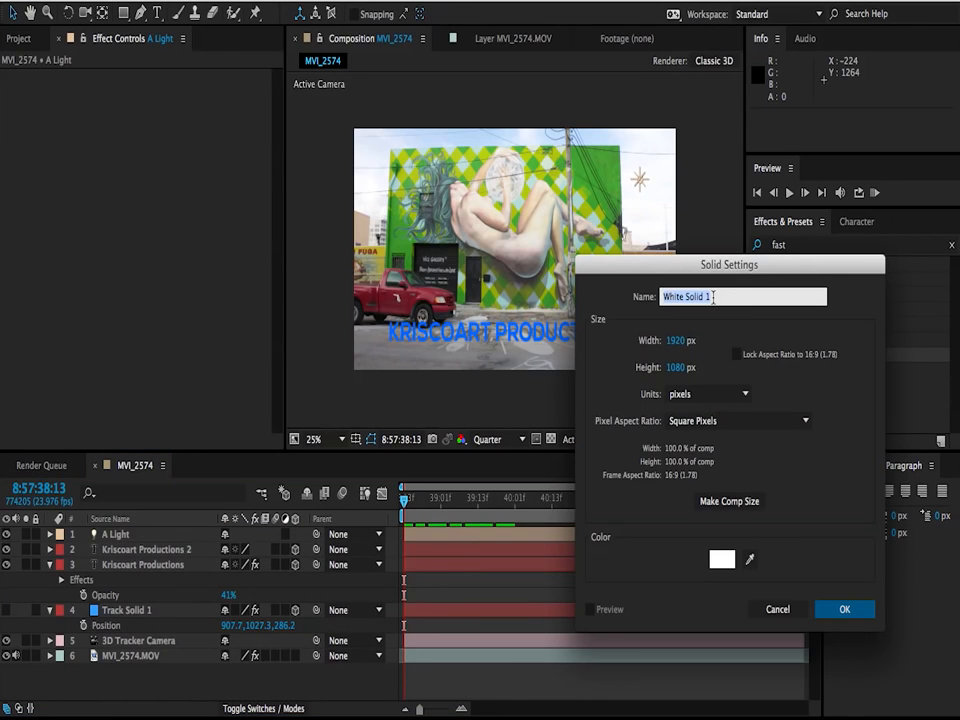
pyautogui.write('OF')
pyautogui.press('Return')
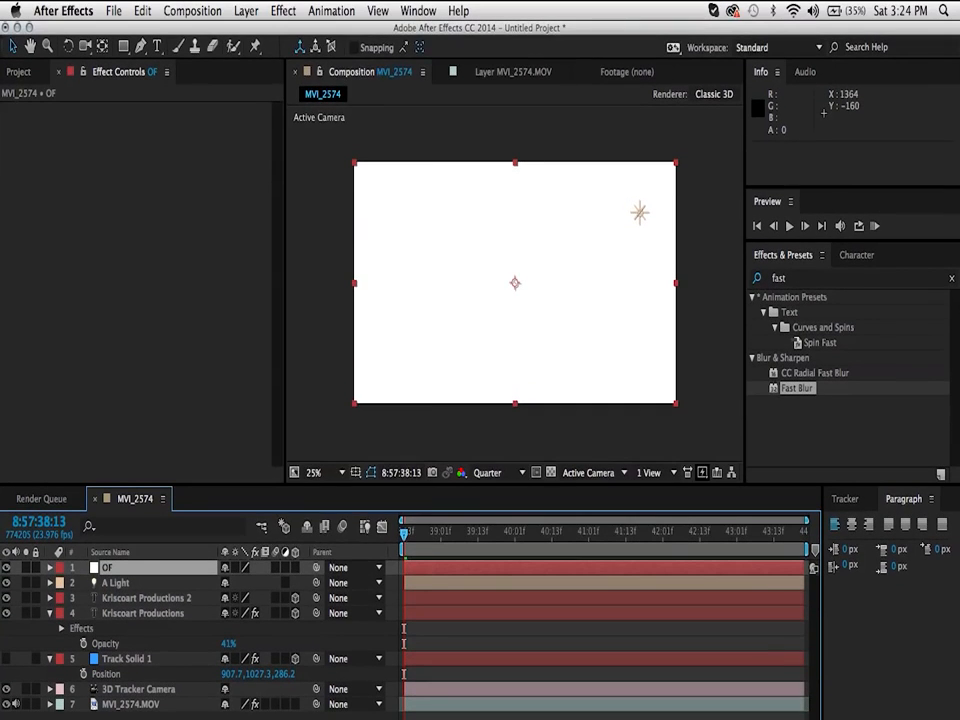
# Step: Apply the Video Copilot Optical Flares effect to the OF solid
pyautogui.click(283, 10)
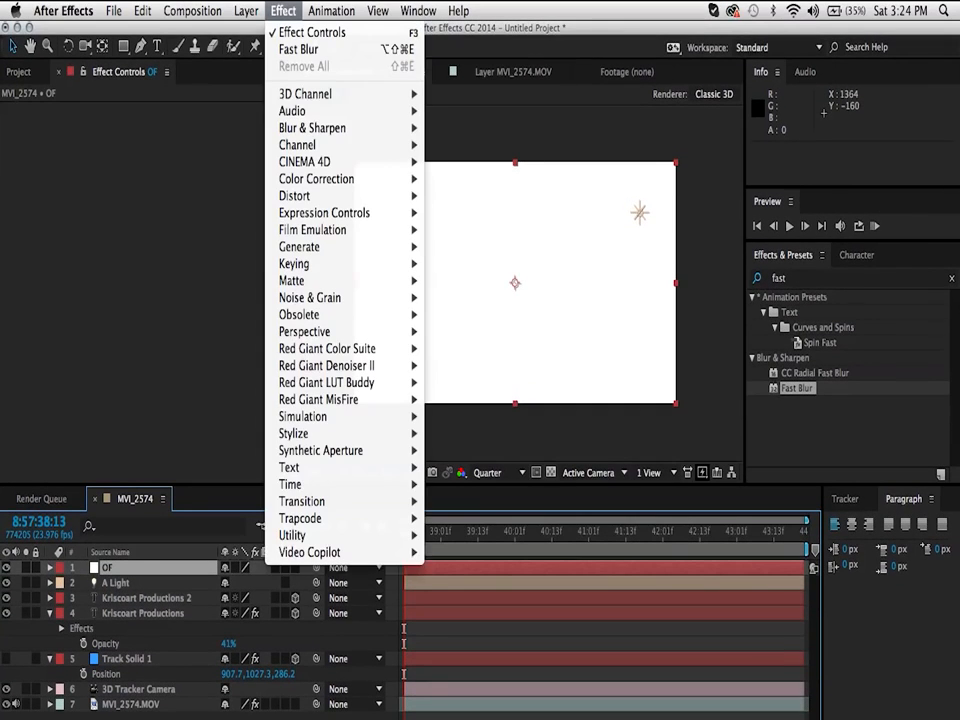
pyautogui.moveTo(380, 552)
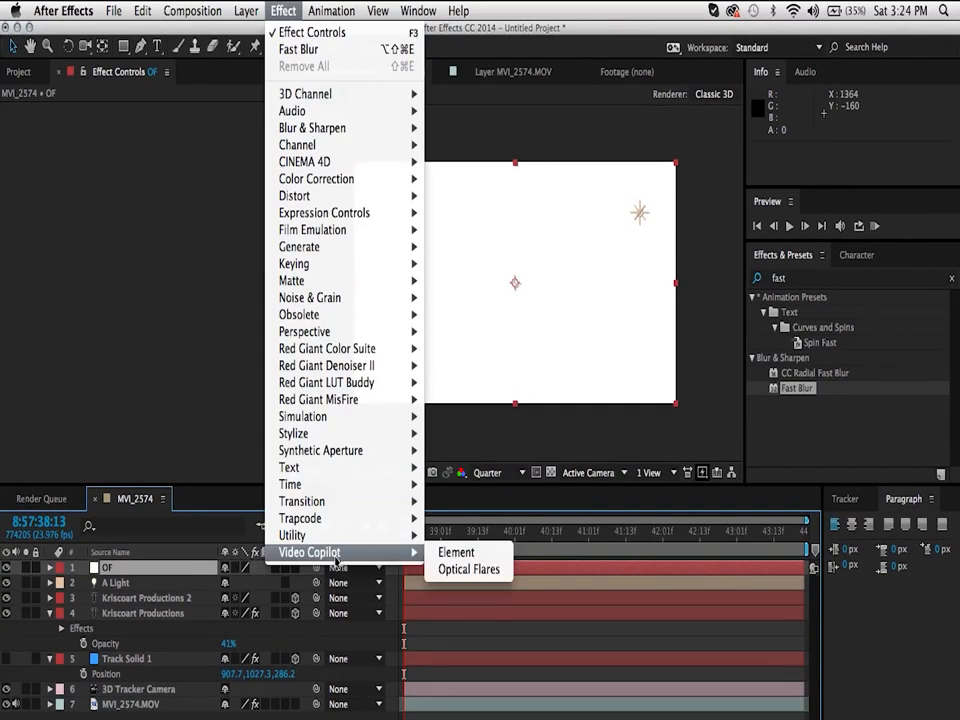
pyautogui.click(470, 569)
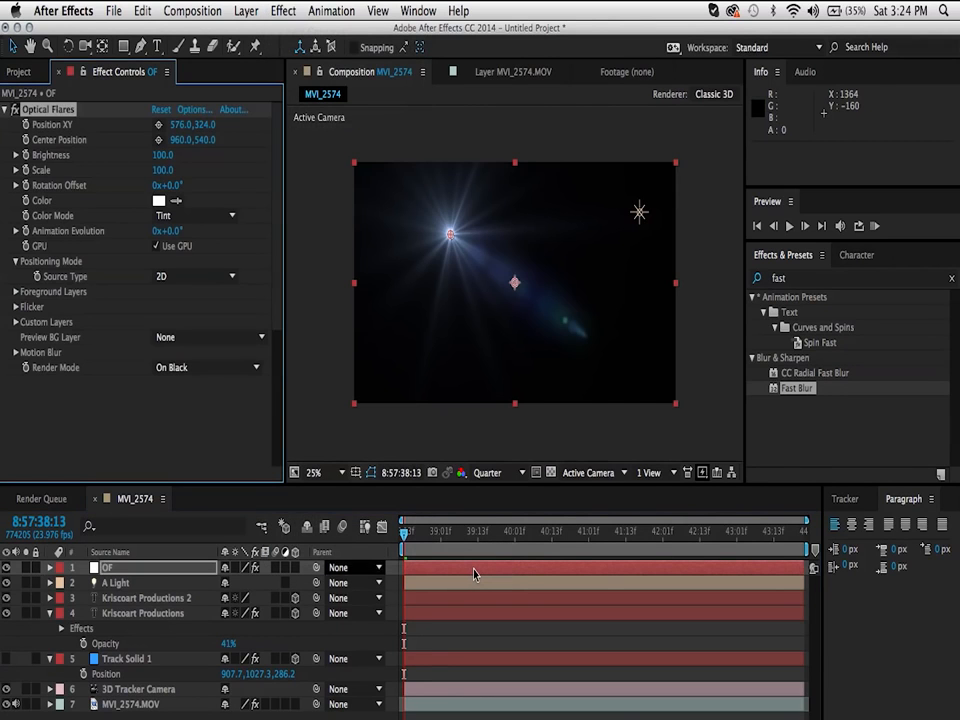
# Step: Load a preset flare with a blue horizontal streak in the Optical Flares options, preview it at another position, and accept it
pyautogui.click(193, 110)
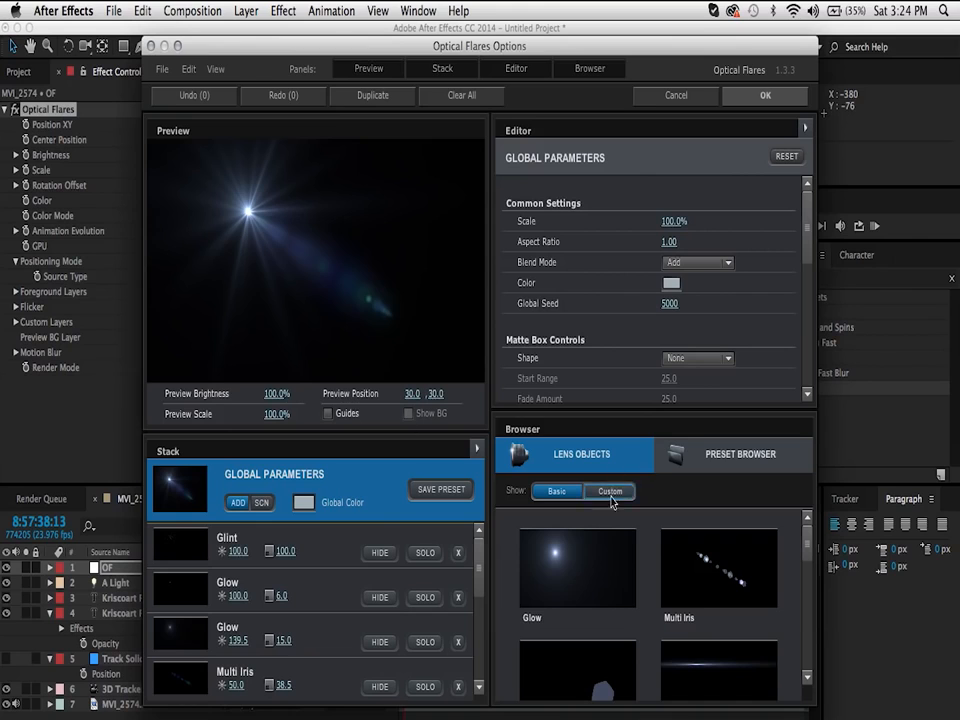
pyautogui.click(713, 460)
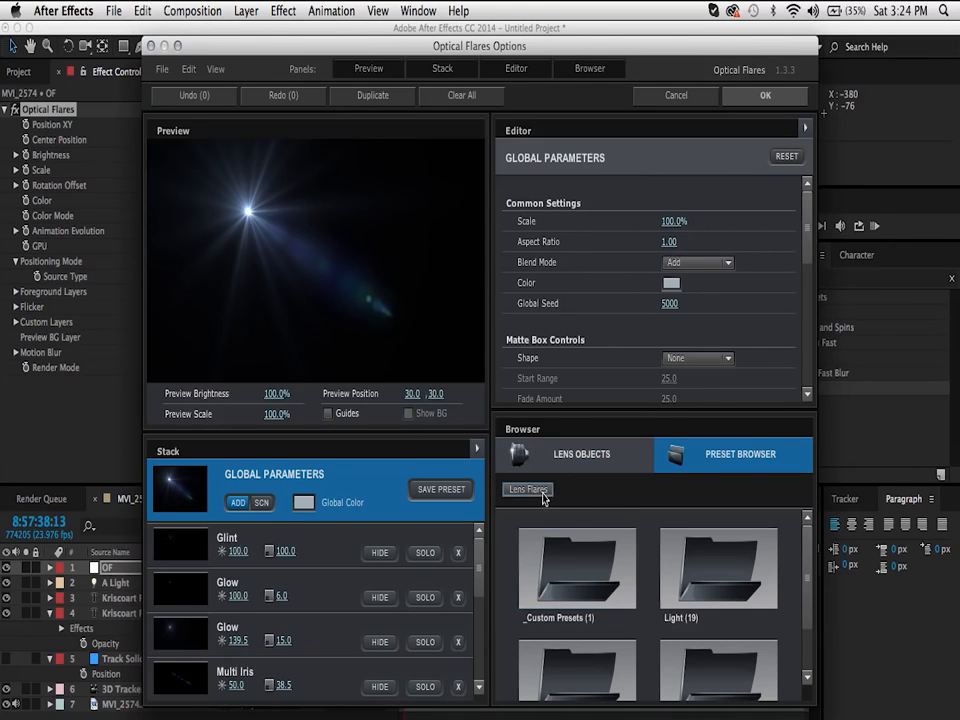
pyautogui.click(579, 604)
pyautogui.click(714, 571)
pyautogui.moveTo(247, 239); pyautogui.dragTo(384, 246)
pyautogui.click(765, 95)
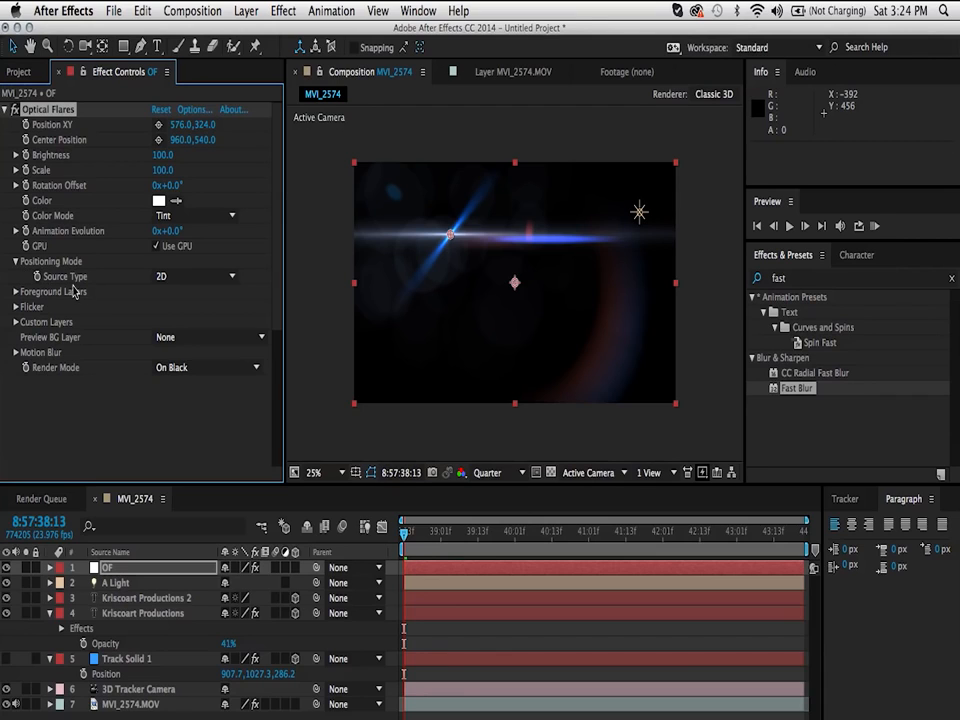
# Step: Set the flare's Source Type to Track Lights and turn off Use Light Intensity, Use Scale From Intensity and Use Light Color
pyautogui.click(197, 276)
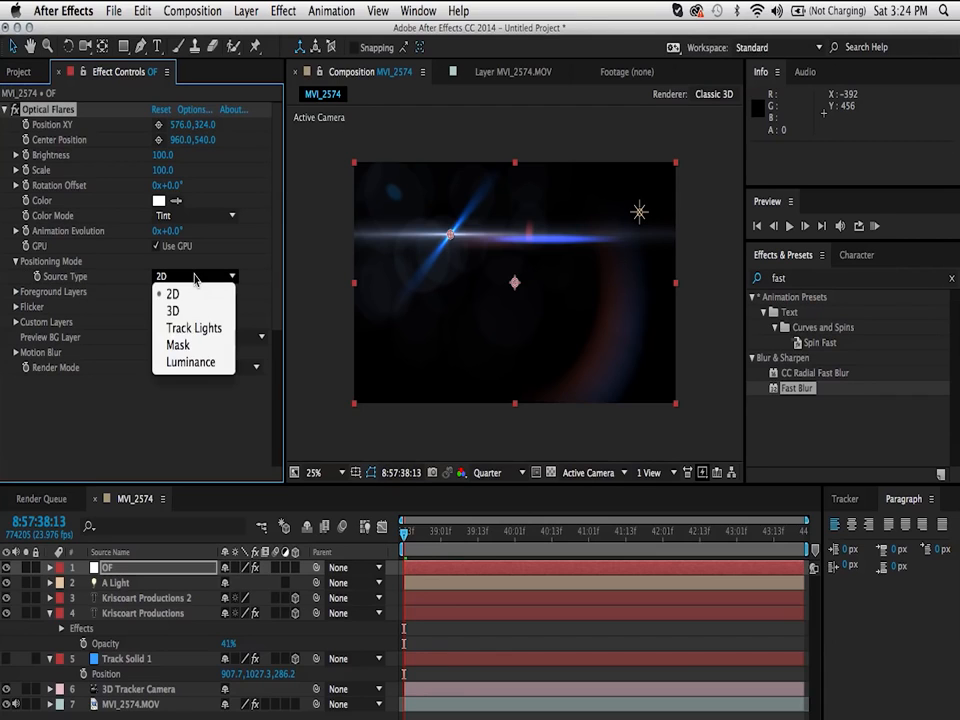
pyautogui.click(188, 329)
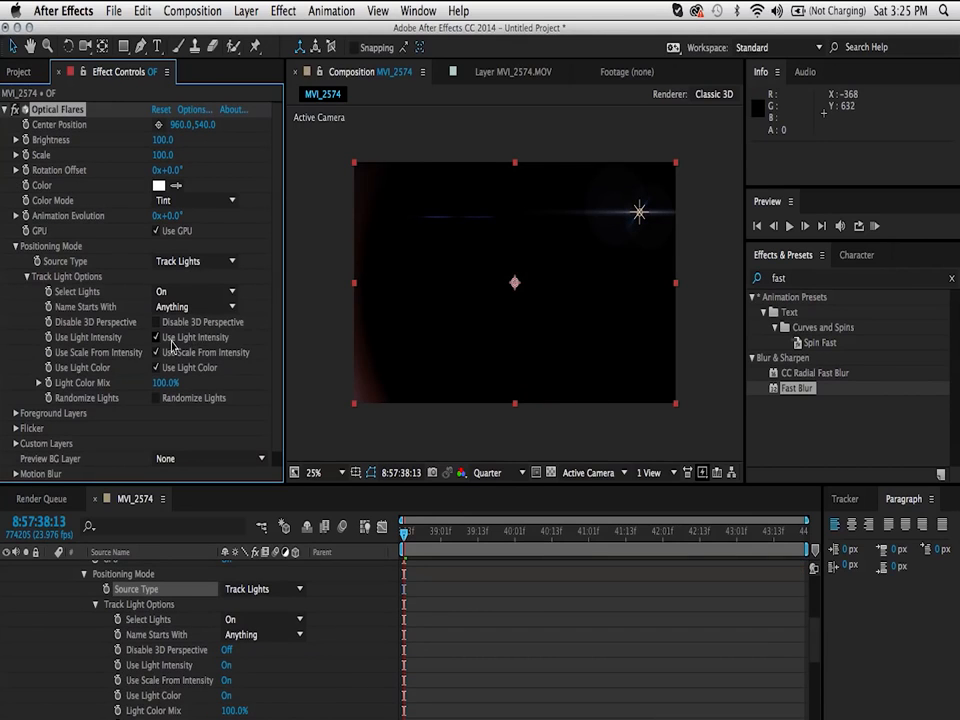
pyautogui.click(155, 338)
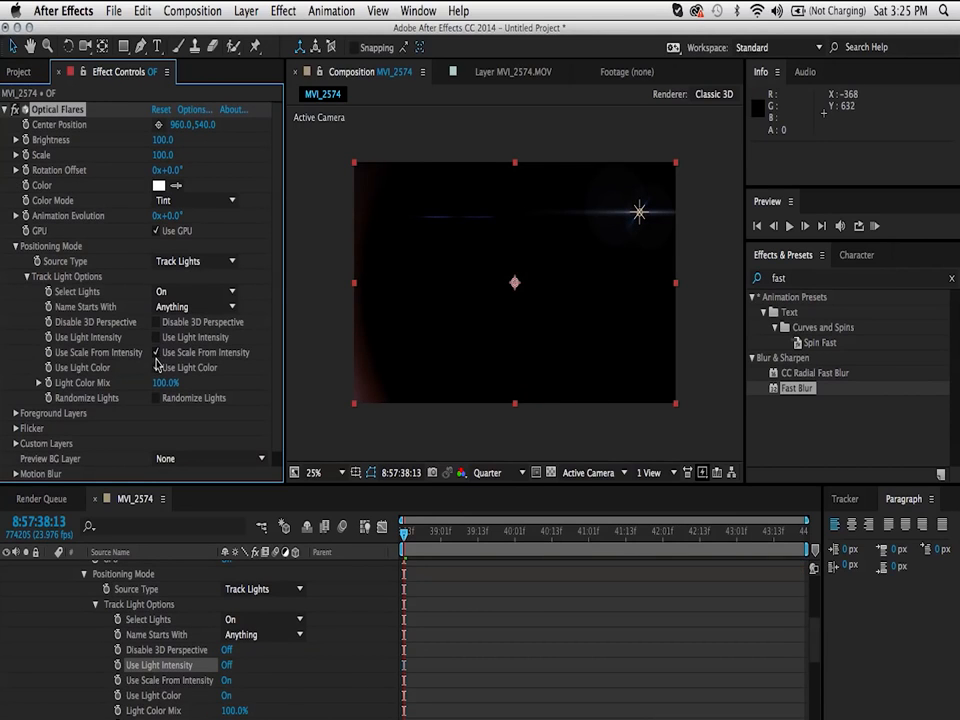
pyautogui.click(156, 353)
pyautogui.click(156, 368)
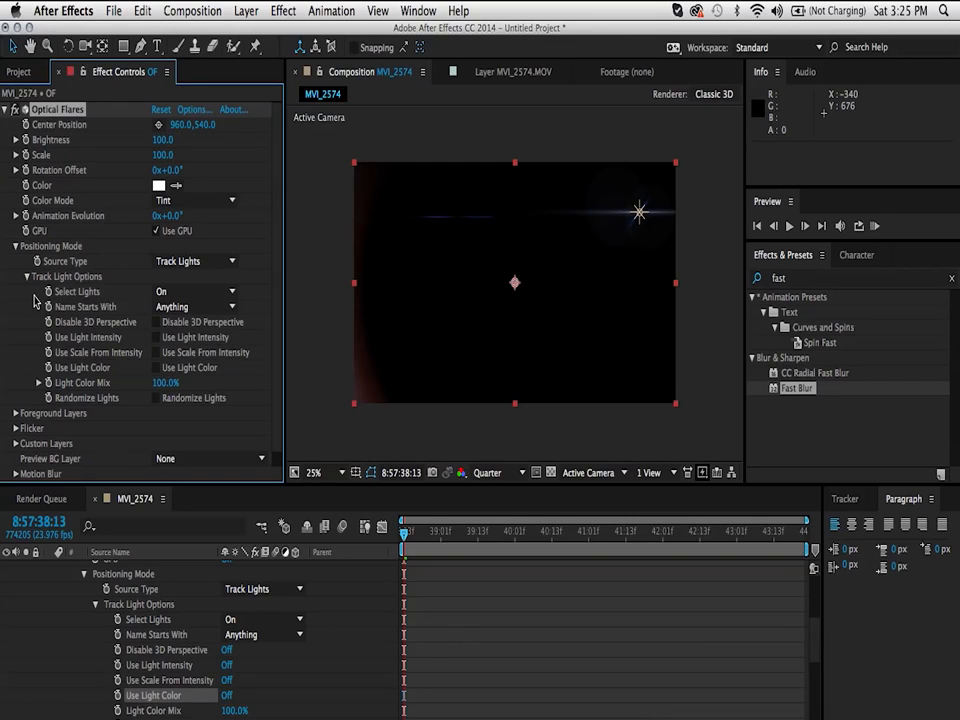
# Step: Restrict the flare's tracked lights to names starting with A, leaving Select Lights on On
pyautogui.click(184, 296)
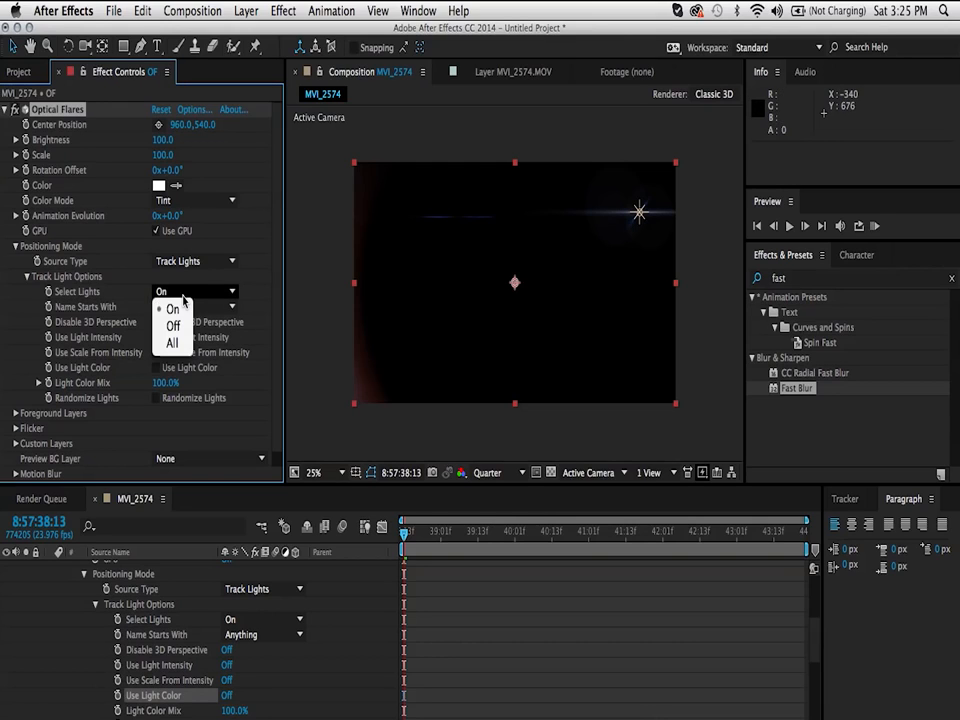
pyautogui.click(77, 297)
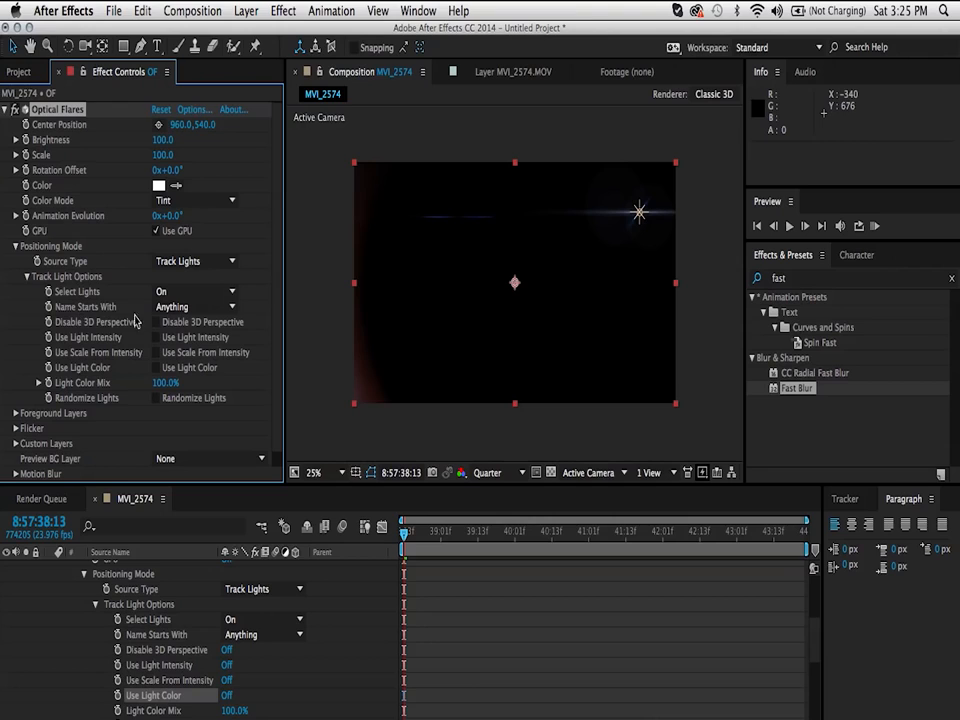
pyautogui.click(193, 309)
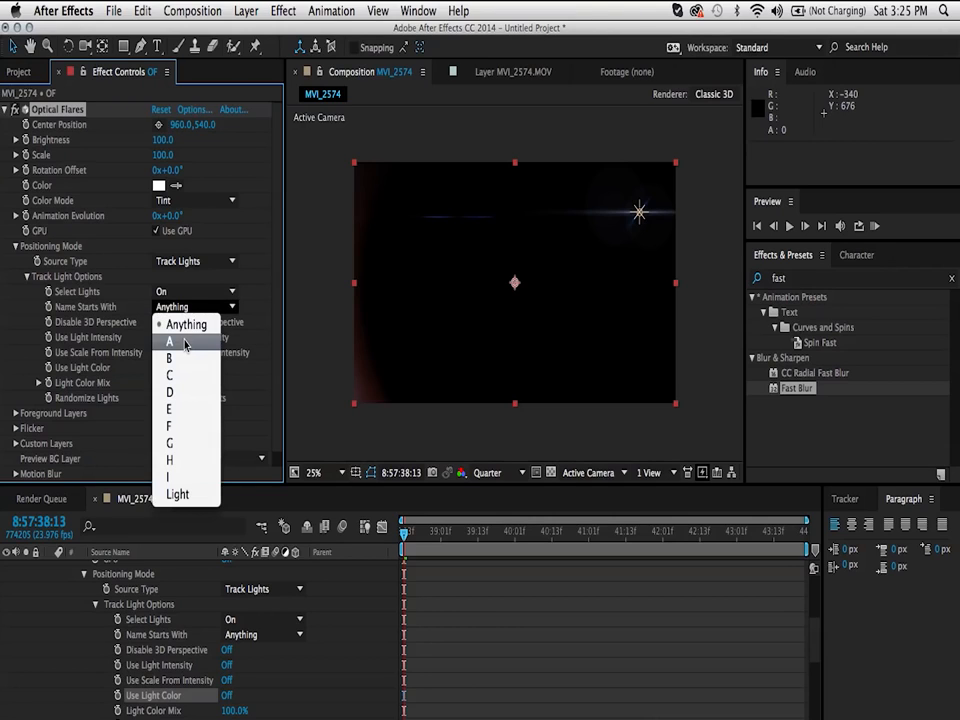
pyautogui.click(186, 341)
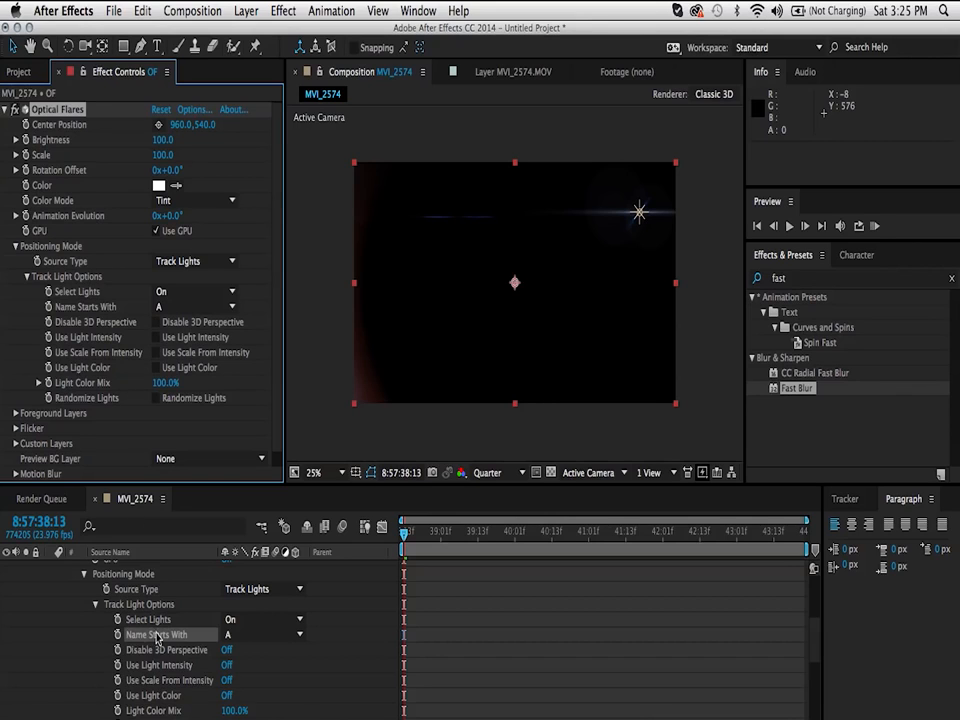
pyautogui.scroll(5, 160, 640)
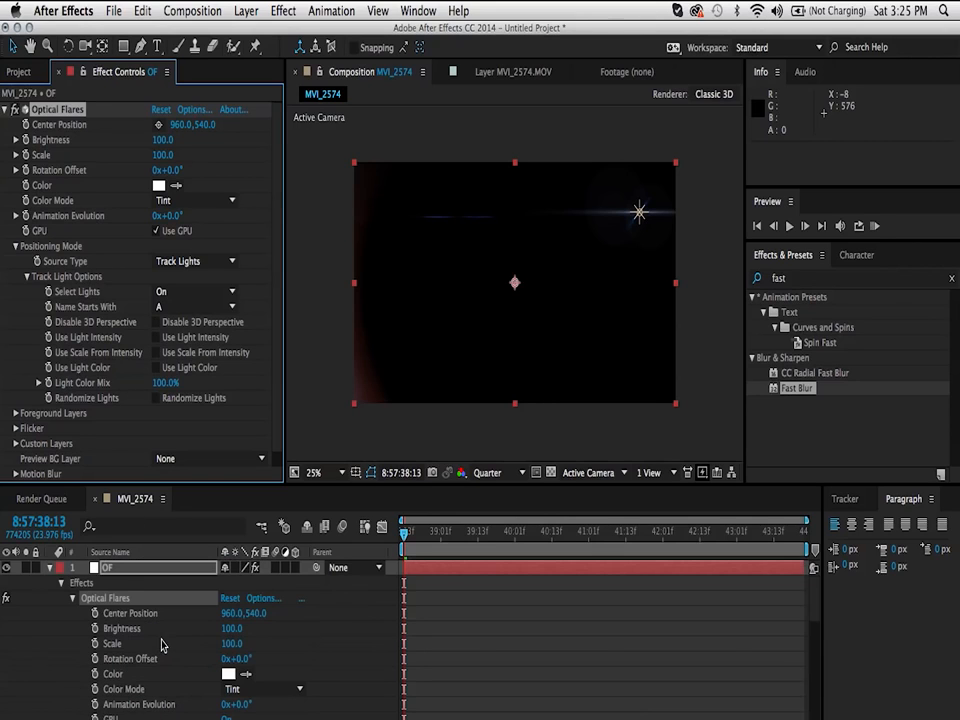
# Step: Switch the flare's Name Starts With filter to B and back to A
pyautogui.click(165, 307)
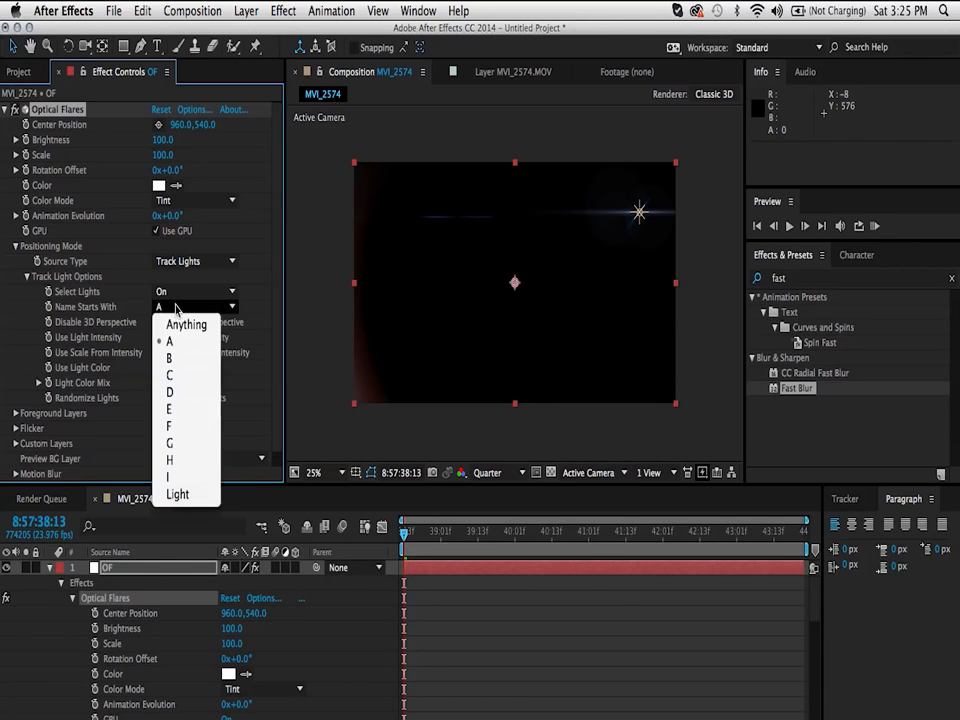
pyautogui.click(174, 360)
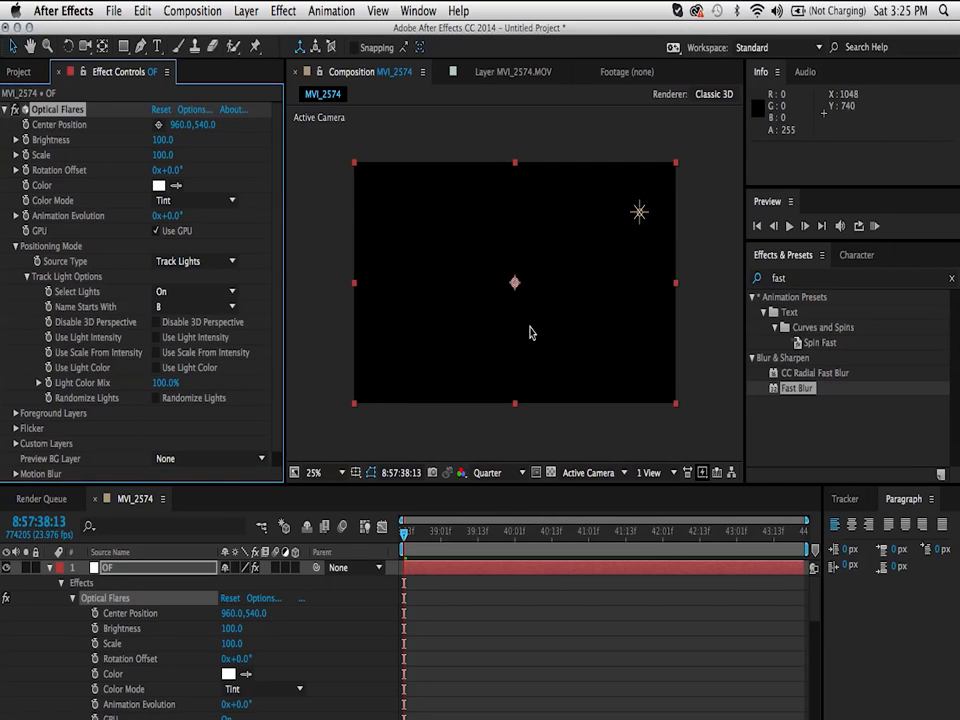
pyautogui.click(195, 306)
pyautogui.click(175, 336)
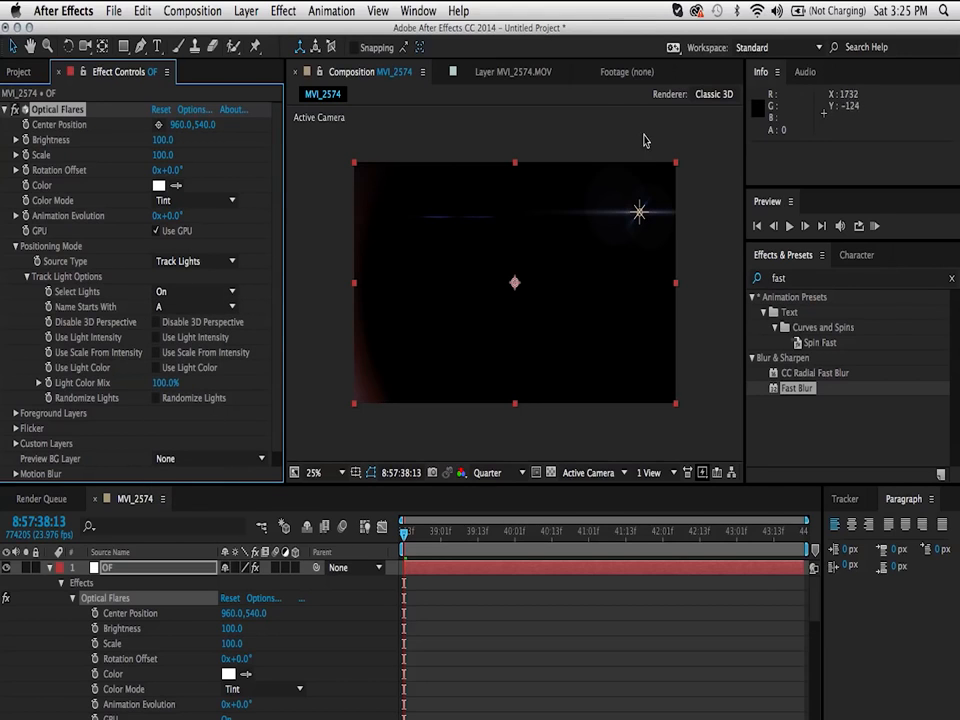
# Step: Create a second light layer and rename it Awhatever
pyautogui.rightClick(355, 648)
pyautogui.moveTo(410, 565)
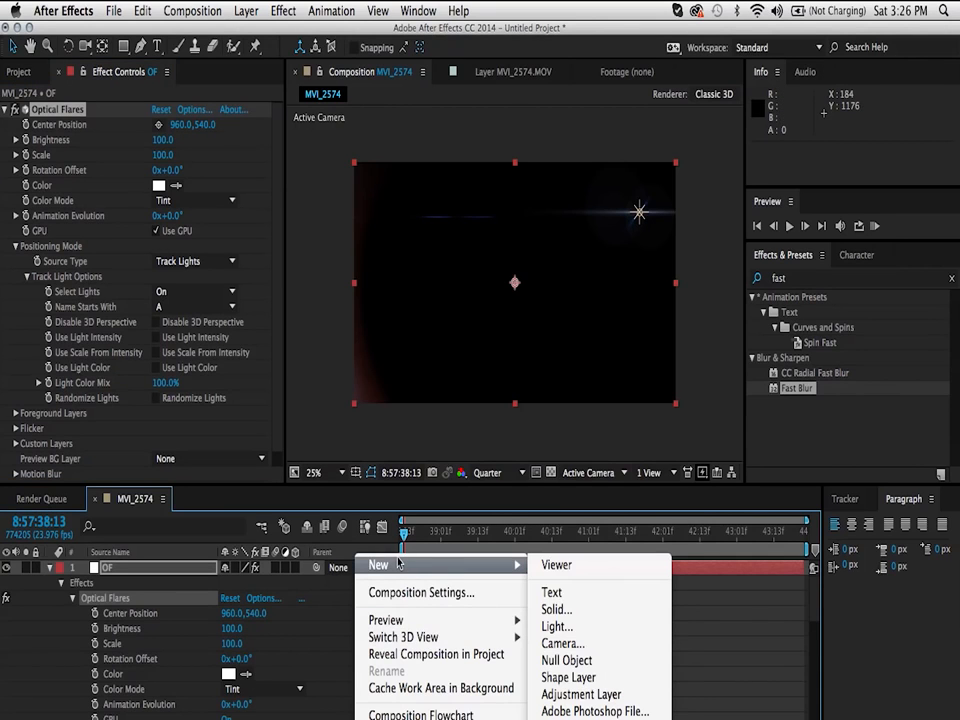
pyautogui.click(560, 628)
pyautogui.click(553, 590)
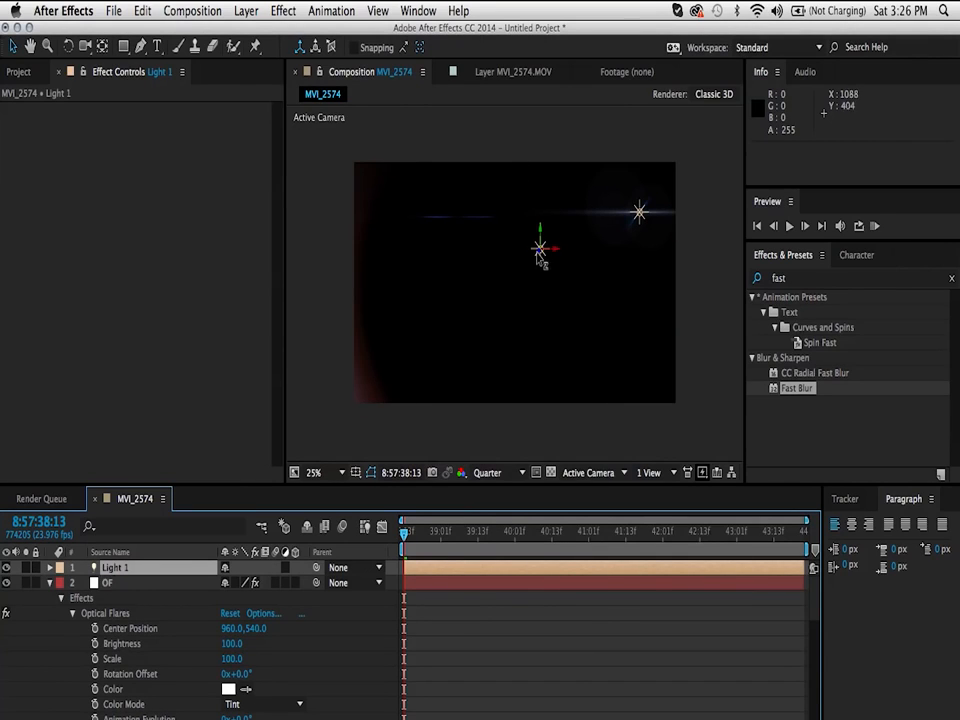
pyautogui.press('Return')
pyautogui.write('Awhatever')
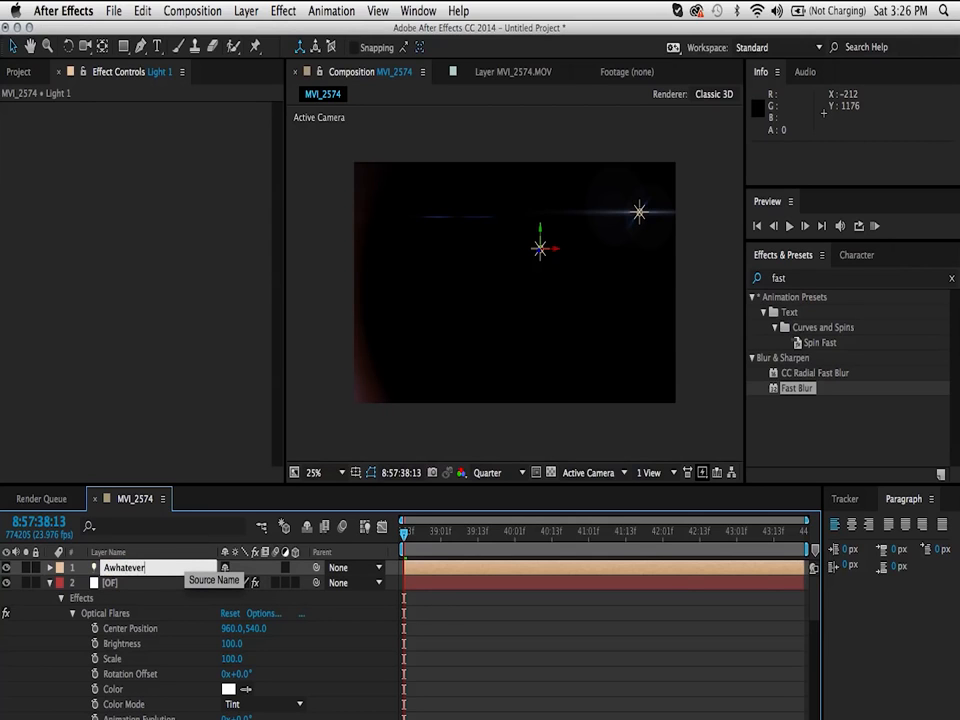
pyautogui.press('Return')
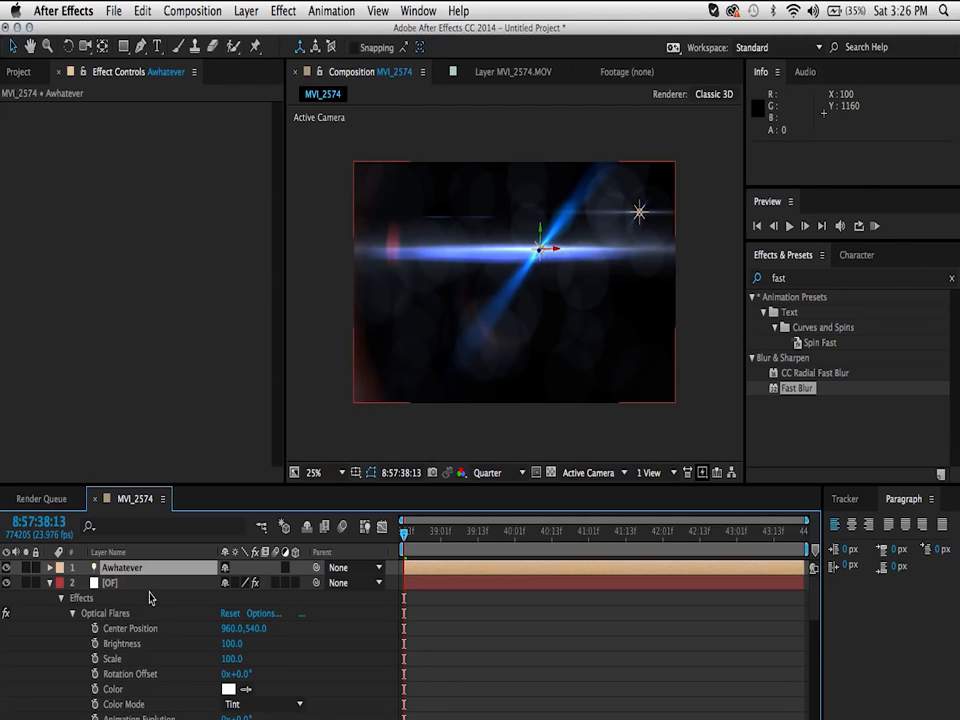
# Step: Set the OF layer's blending mode to Add
pyautogui.click(112, 583)
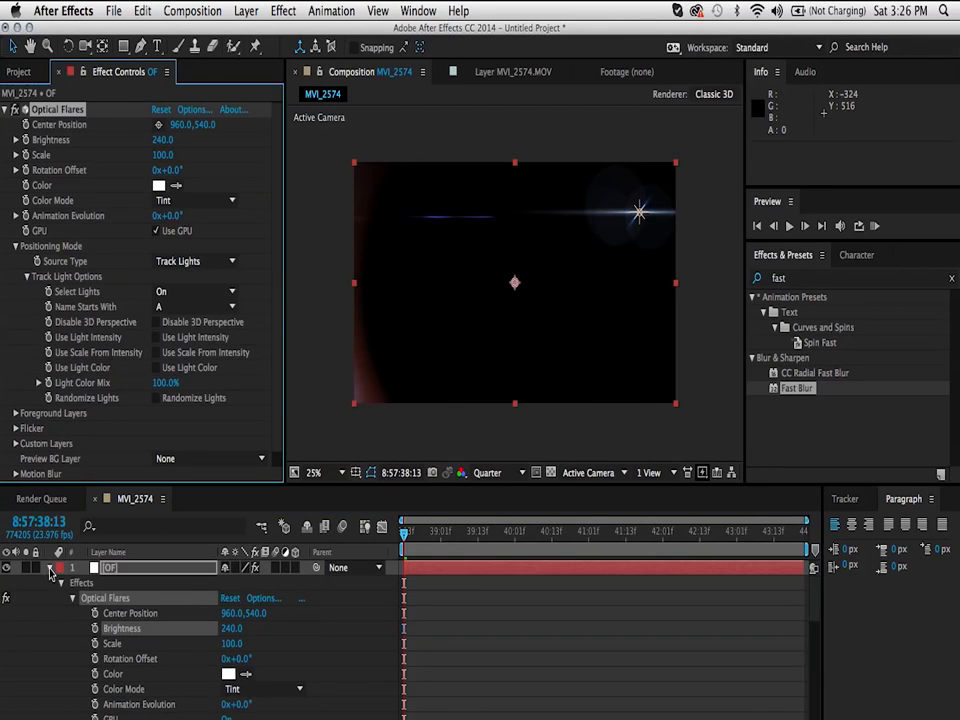
pyautogui.click(51, 567)
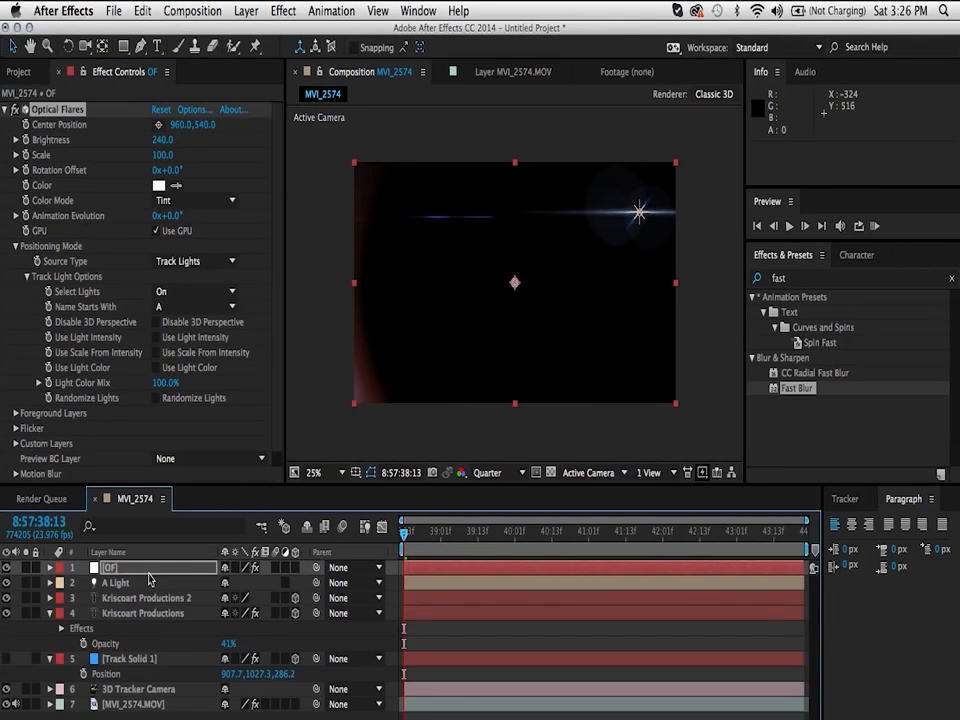
pyautogui.press('F4')
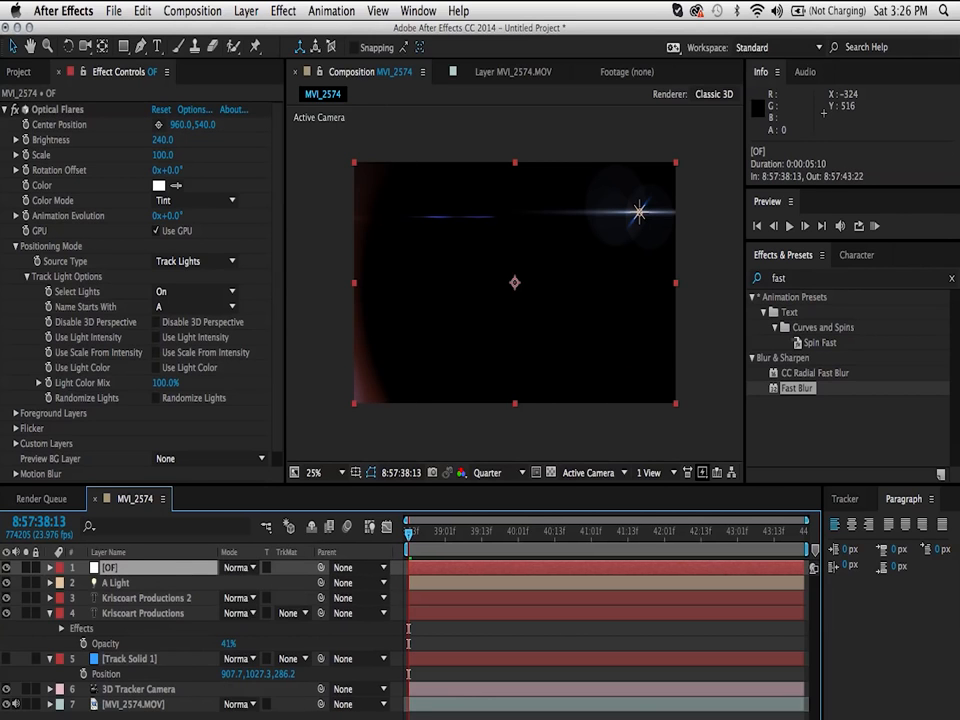
pyautogui.click(236, 567)
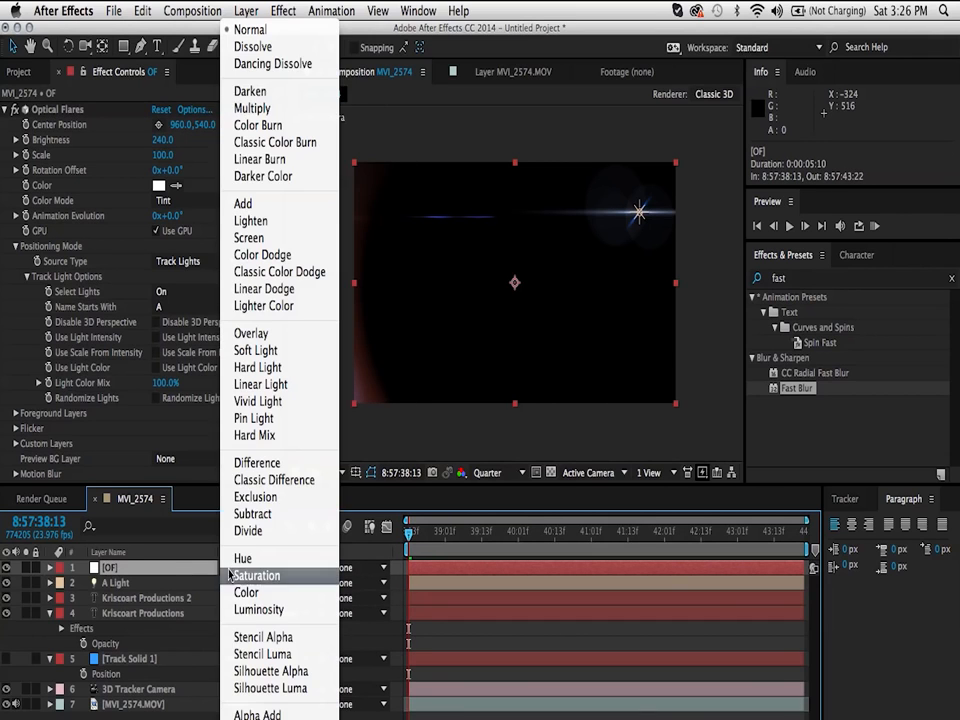
pyautogui.click(248, 203)
# Step: Keyframe the flare's Brightness at 8:57:39:13 and set it to 0 at 8:57:39:18
pyautogui.moveTo(408, 530); pyautogui.dragTo(481, 531)
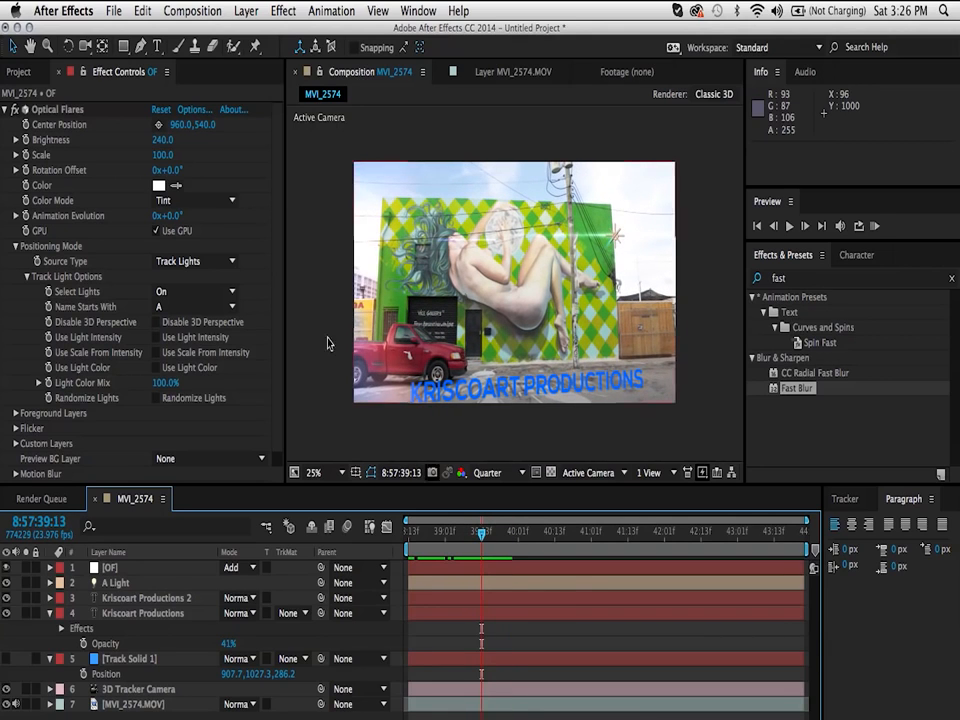
pyautogui.click(25, 141)
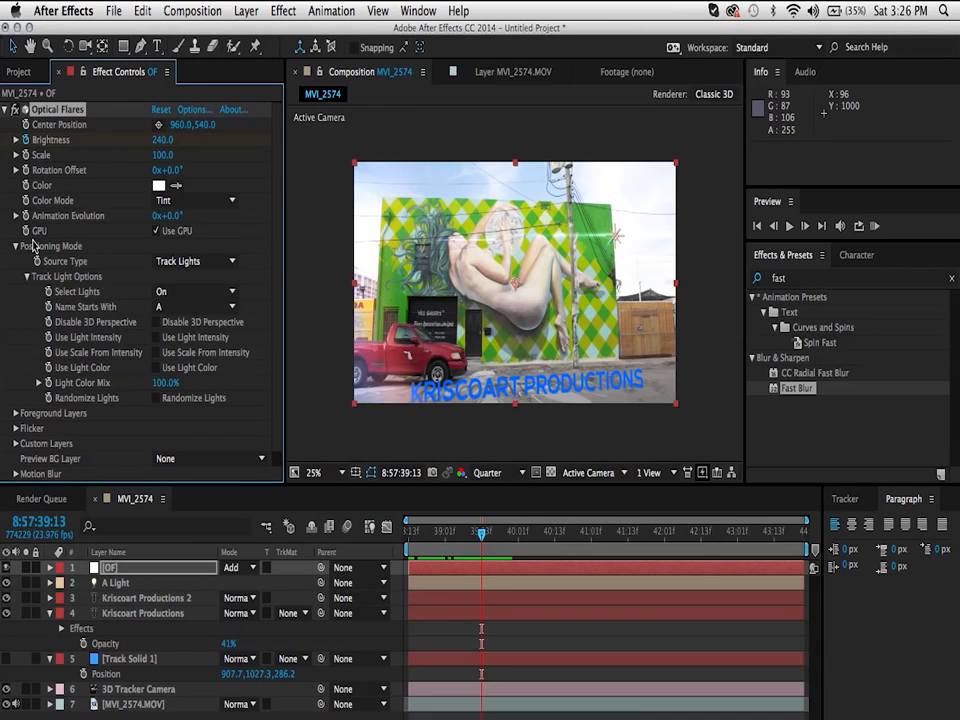
pyautogui.press('space')
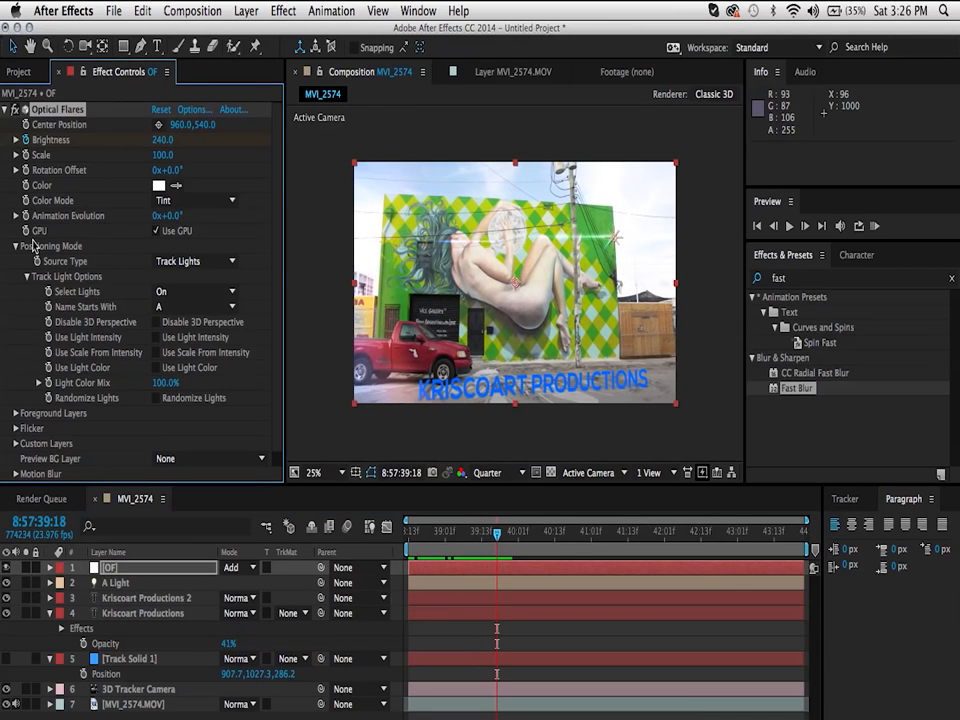
pyautogui.click(162, 140)
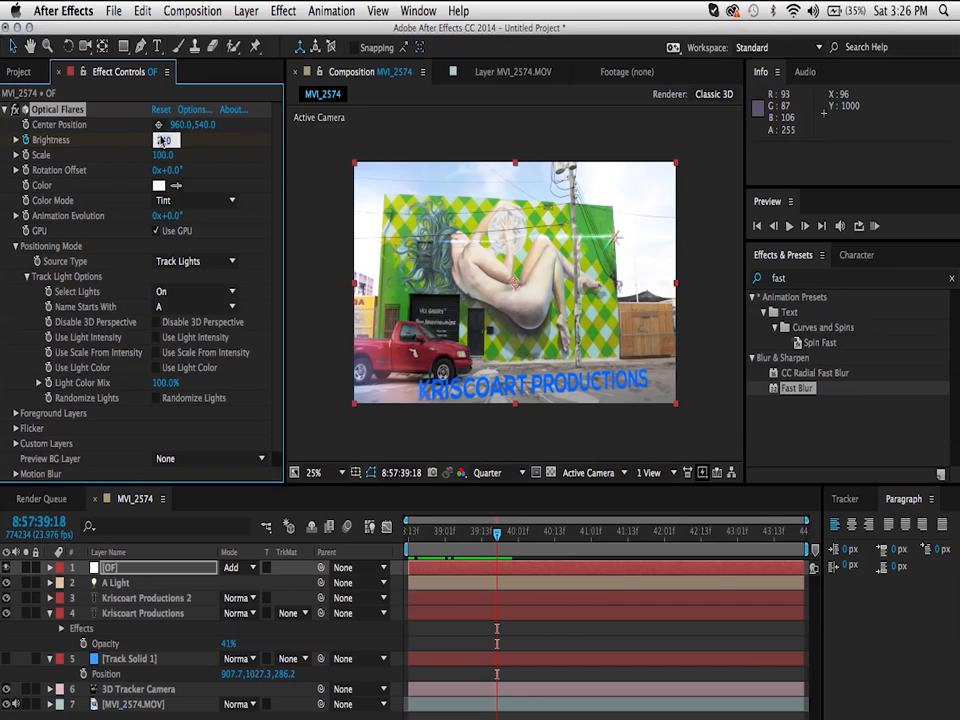
pyautogui.write('0')
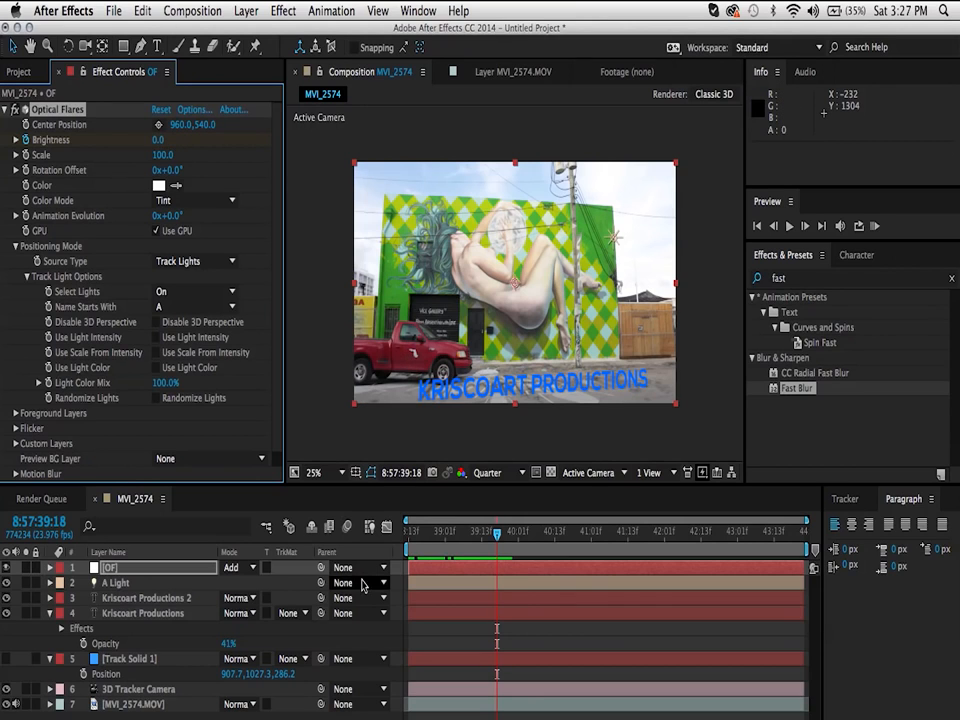
# Step: Step back and forth through the frames around the Brightness keyframes to examine the flare's fade
pyautogui.click(380, 645)
pyautogui.press('pageup')
pyautogui.press('pageup')
pyautogui.press('pageup')
pyautogui.press('pageup')
pyautogui.press('pageup')
pyautogui.press('pageup')
pyautogui.press('pageup')
pyautogui.press('pageup')
pyautogui.press('pageup')
pyautogui.press('pageup')
pyautogui.press('pageup')
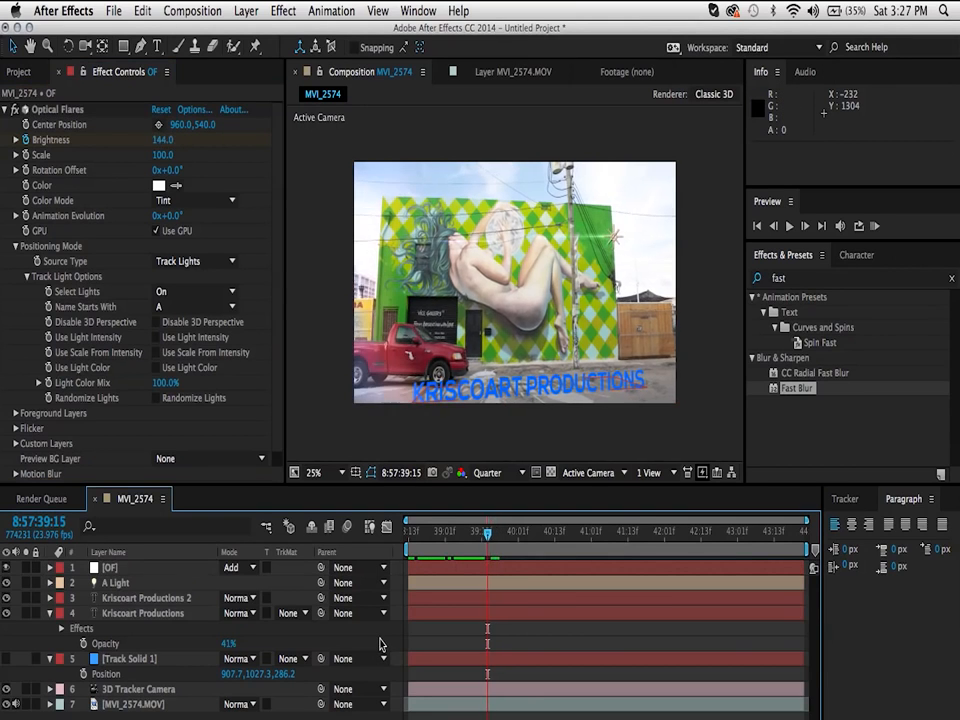
pyautogui.press('pagedown')
pyautogui.press('pagedown')
pyautogui.press('pagedown')
pyautogui.press('pagedown')
pyautogui.press('pagedown')
pyautogui.press('pagedown')
pyautogui.press('pagedown')
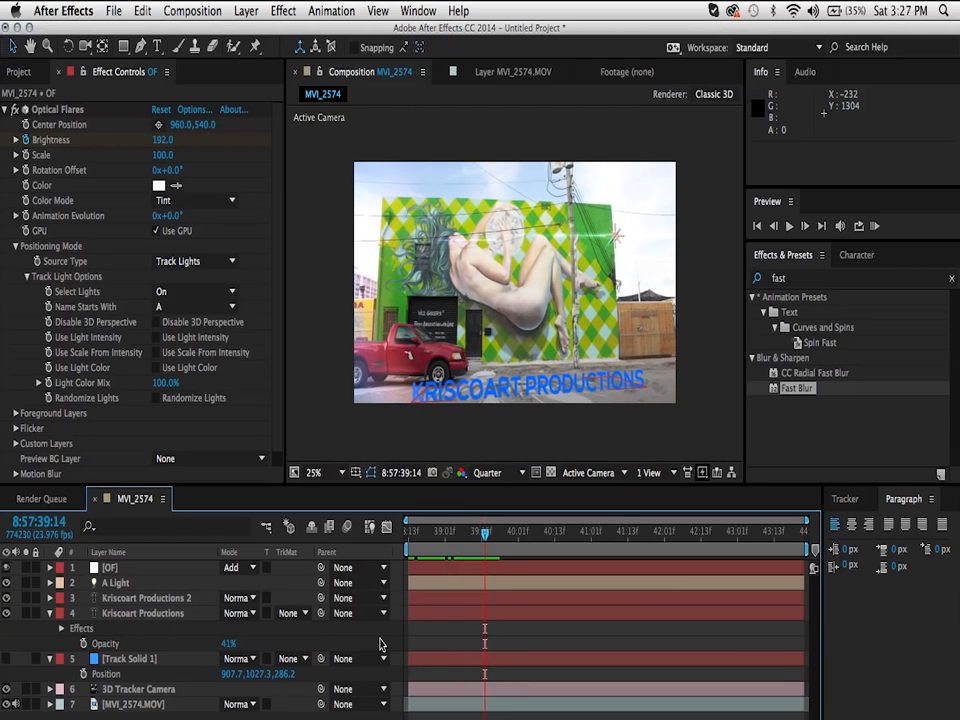
pyautogui.press('pagedown')
pyautogui.press('pagedown')
pyautogui.press('pagedown')
pyautogui.press('pagedown')
pyautogui.press('pagedown')
pyautogui.press('pagedown')
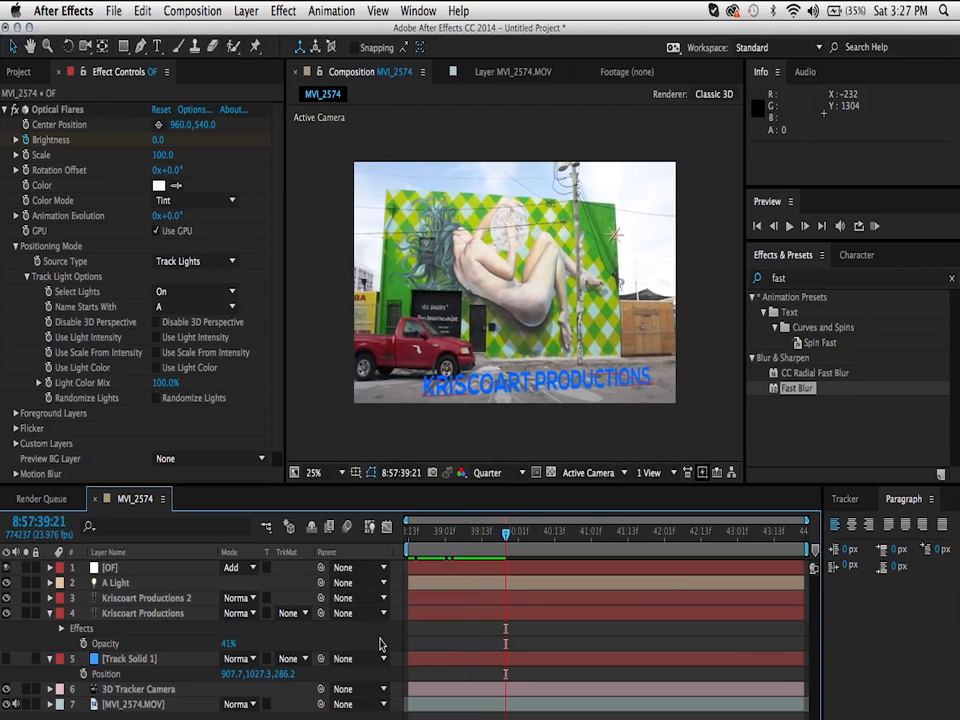
pyautogui.press('pageup')
pyautogui.press('pageup')
pyautogui.press('pageup')
pyautogui.press('pageup')
pyautogui.press('pageup')
pyautogui.press('pageup')
pyautogui.press('pageup')
pyautogui.press('pageup')
pyautogui.press('pageup')
pyautogui.press('pageup')
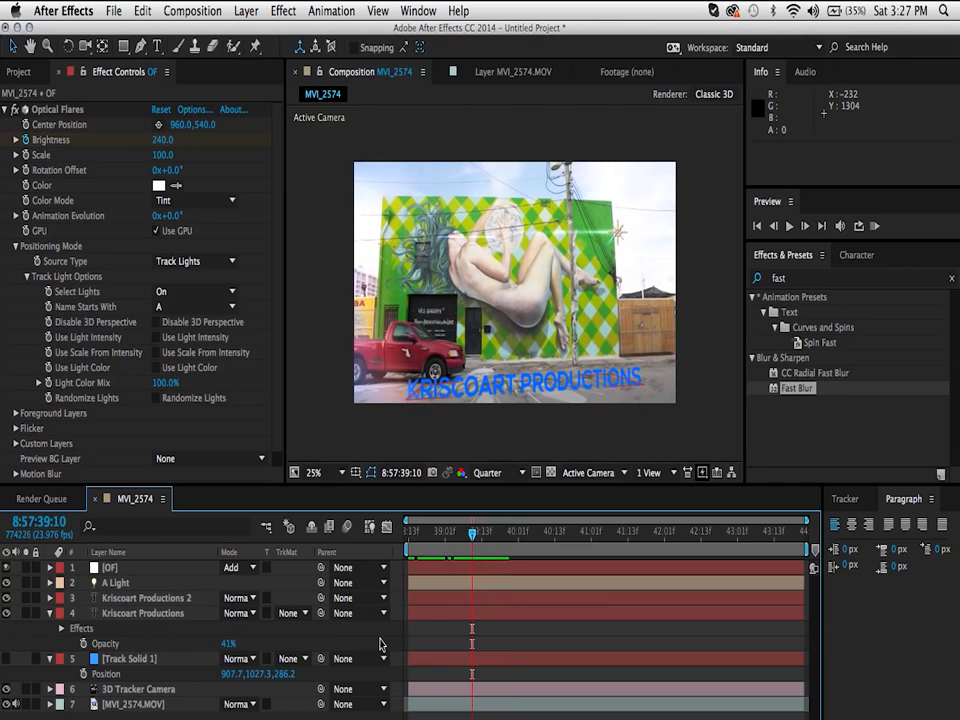
# Step: Return to the start of the composition and collapse the Optical Flares settings
pyautogui.press('Home')
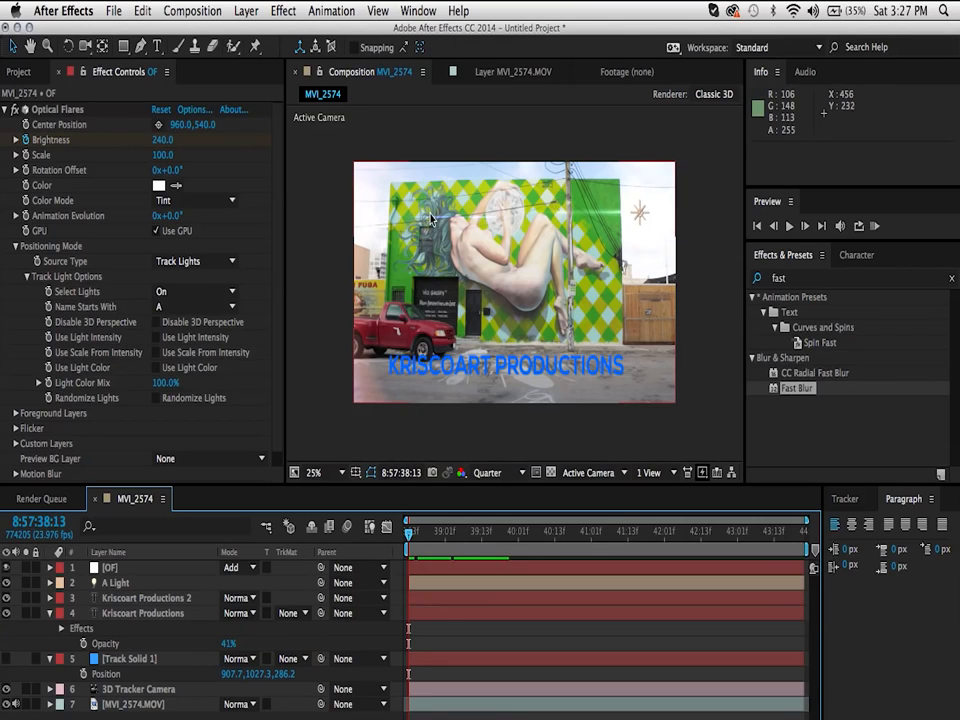
pyautogui.click(8, 118)
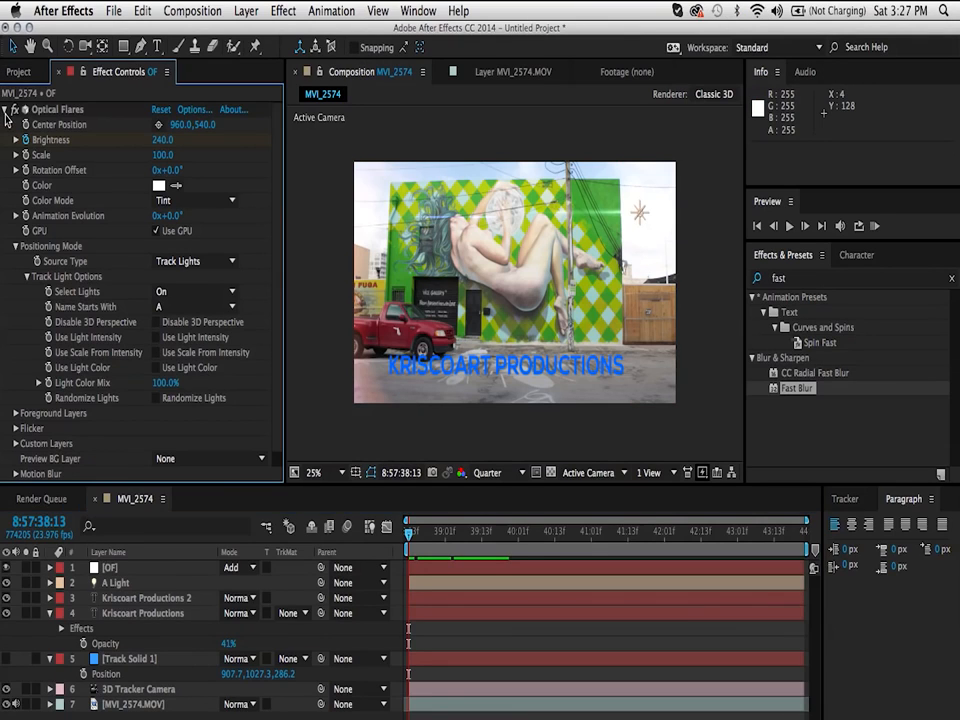
pyautogui.click(7, 110)
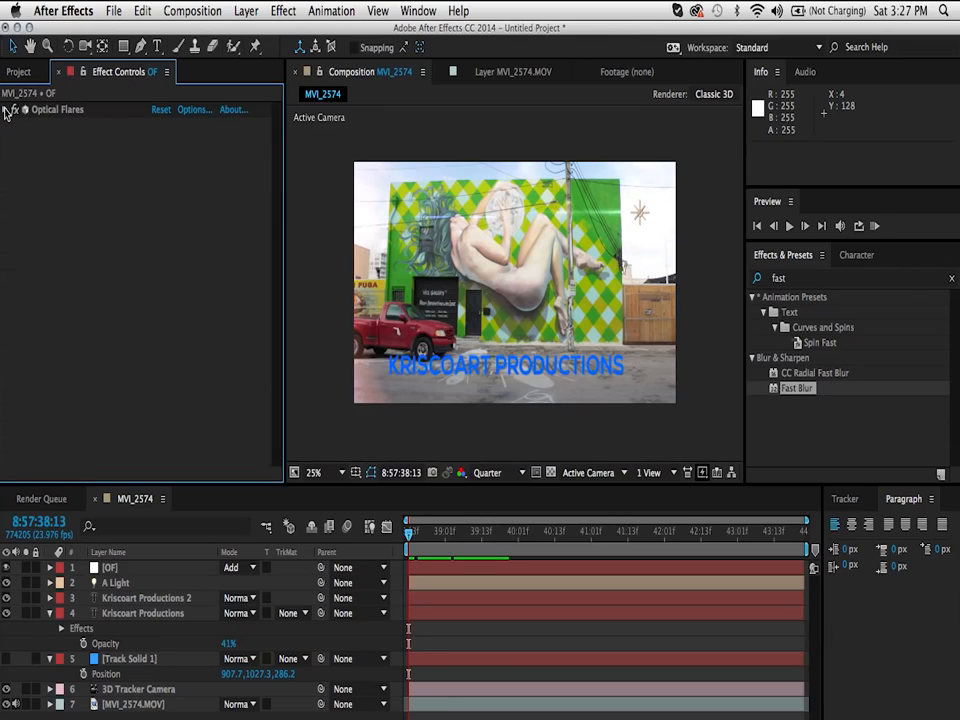